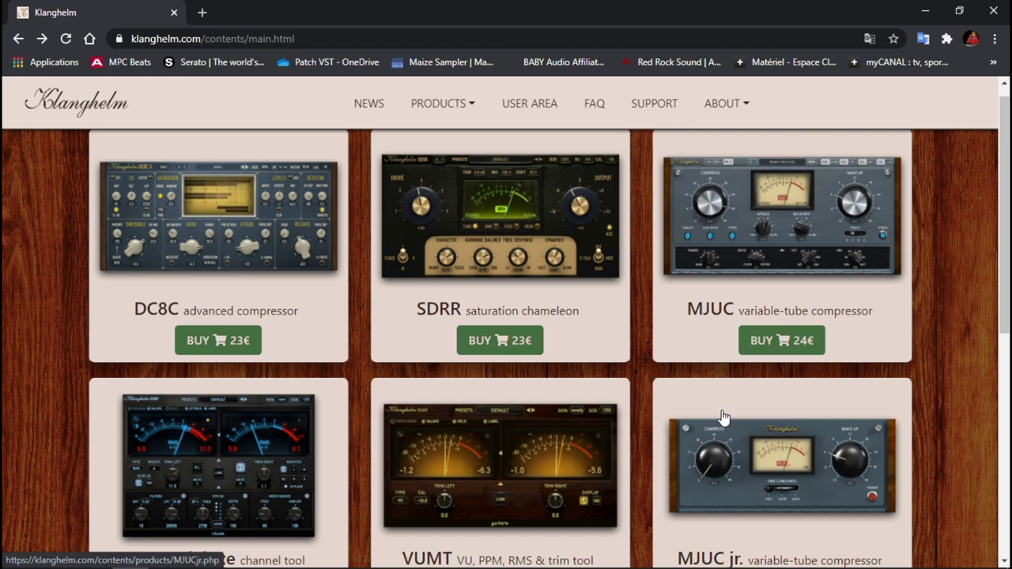
Look through the plugin range and prices on the Klanghelm product page
click(244, 348)
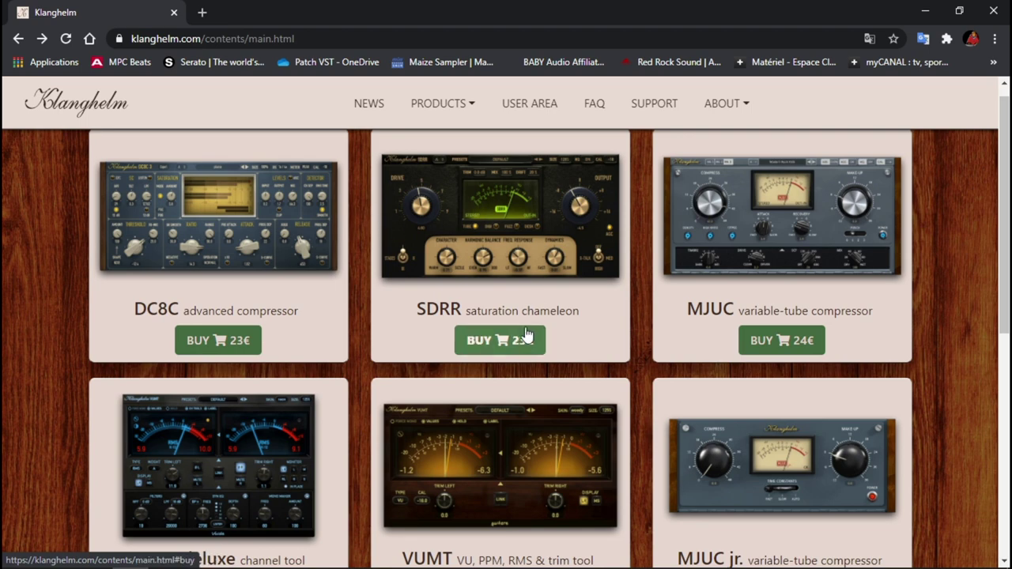
scroll(190, 404, down, 1)
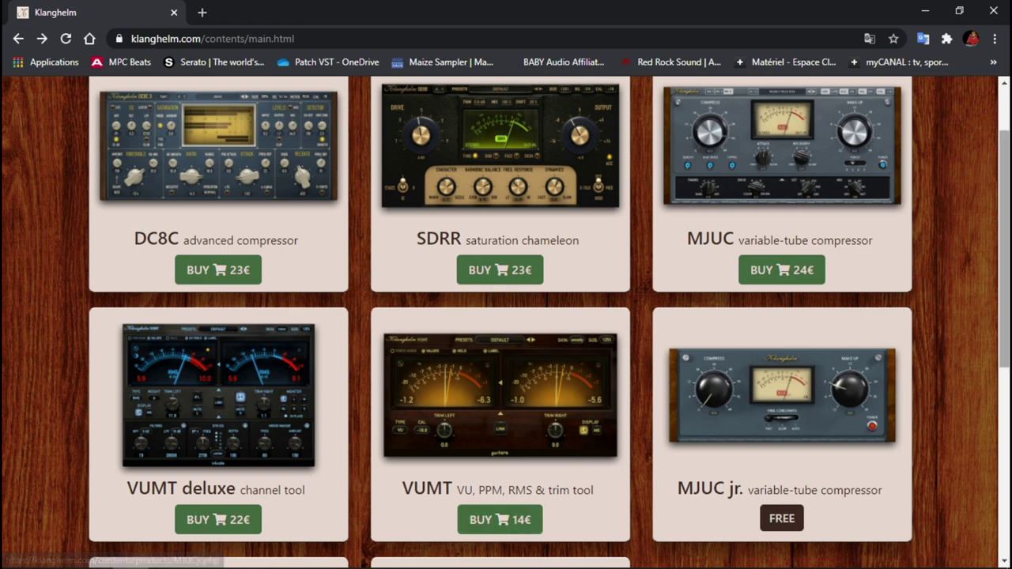
drag(1005, 360, 1002, 307)
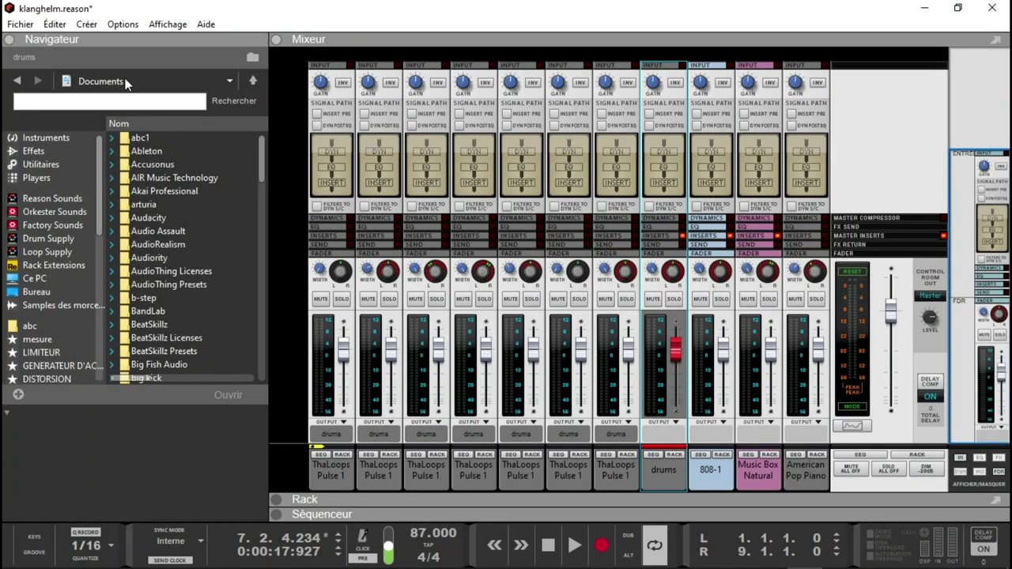
Switch to Reason, list the effects in the browser, and display the rack alone at the master section's insert effects
click(47, 152)
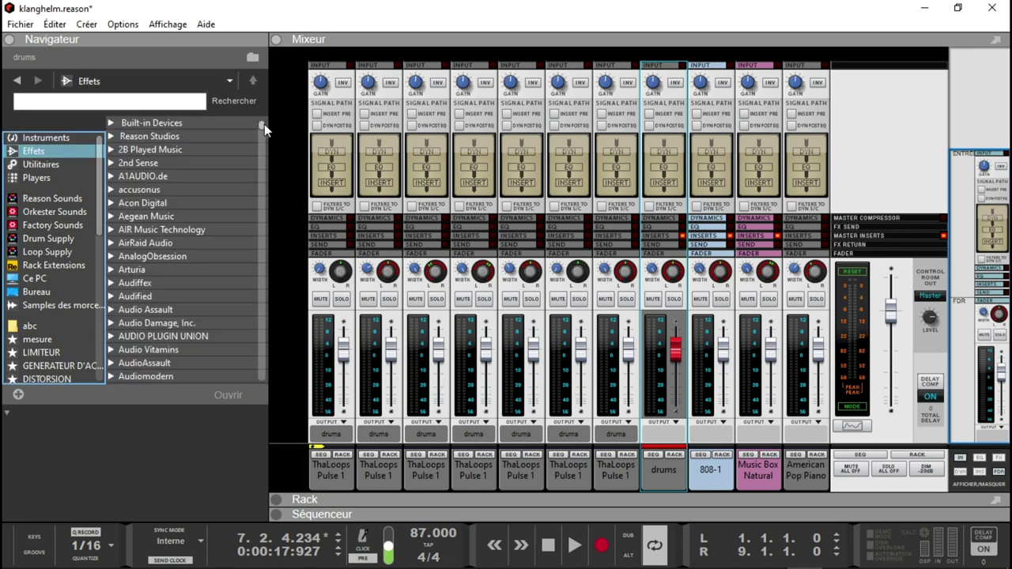
scroll(264, 124, down, 15)
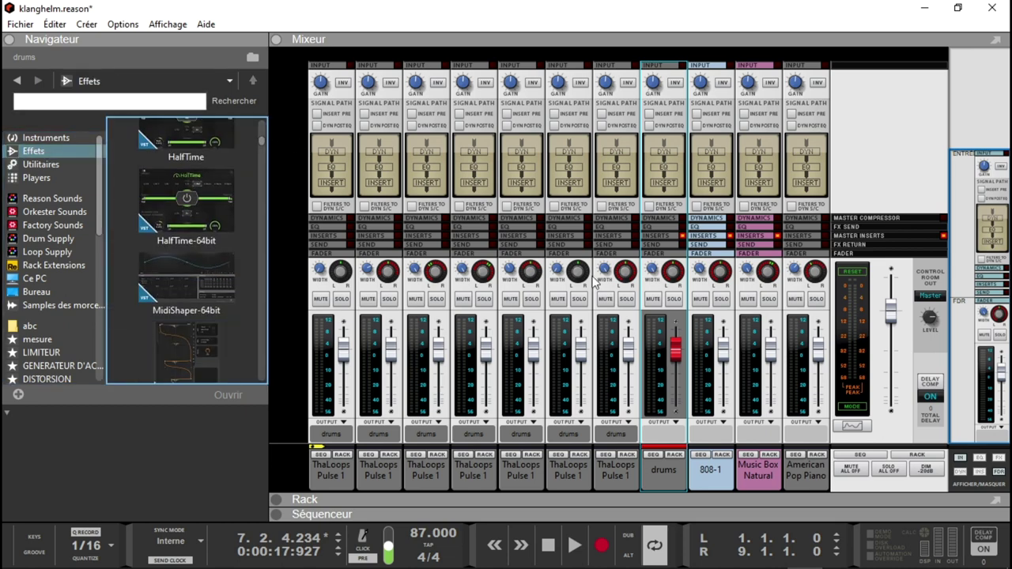
click(275, 499)
click(292, 41)
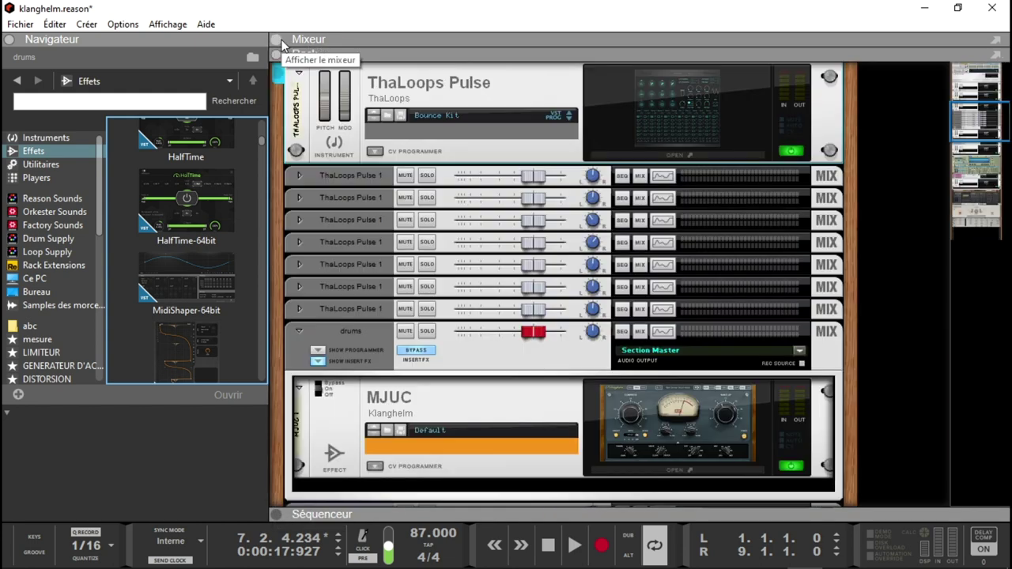
click(979, 79)
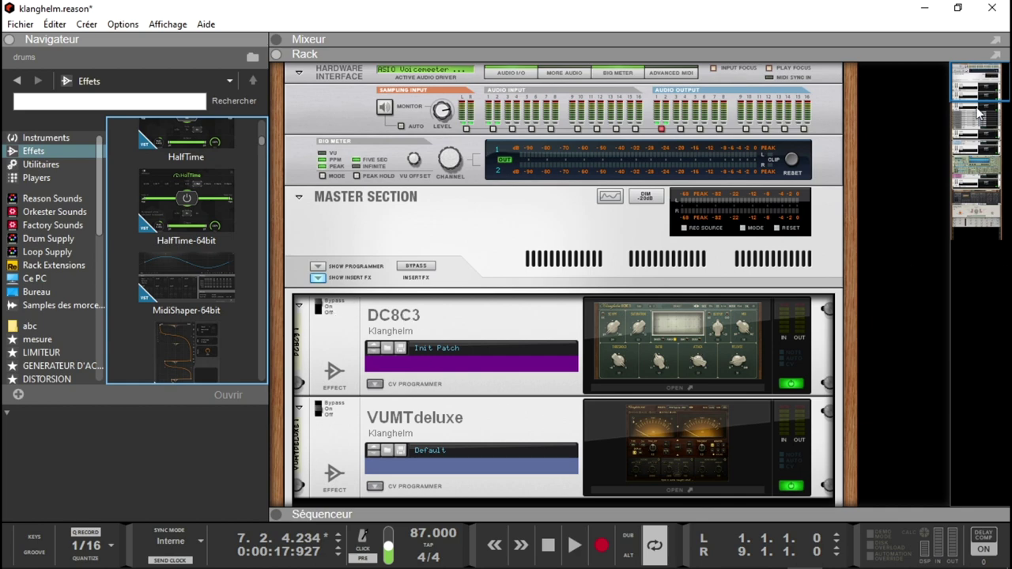
Examine the ThaLoops Pulse drum instrument's panel in the rack and close it
drag(987, 79, 986, 112)
double_click(605, 280)
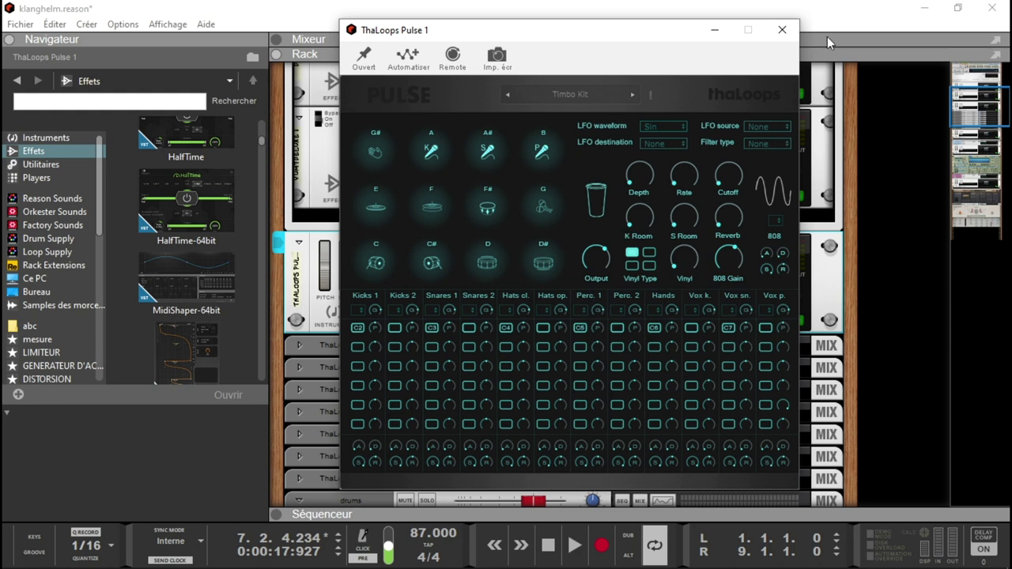
click(782, 29)
Examine the MJUC compressor settings in the drums bus inserts and close its panel
drag(970, 110, 971, 129)
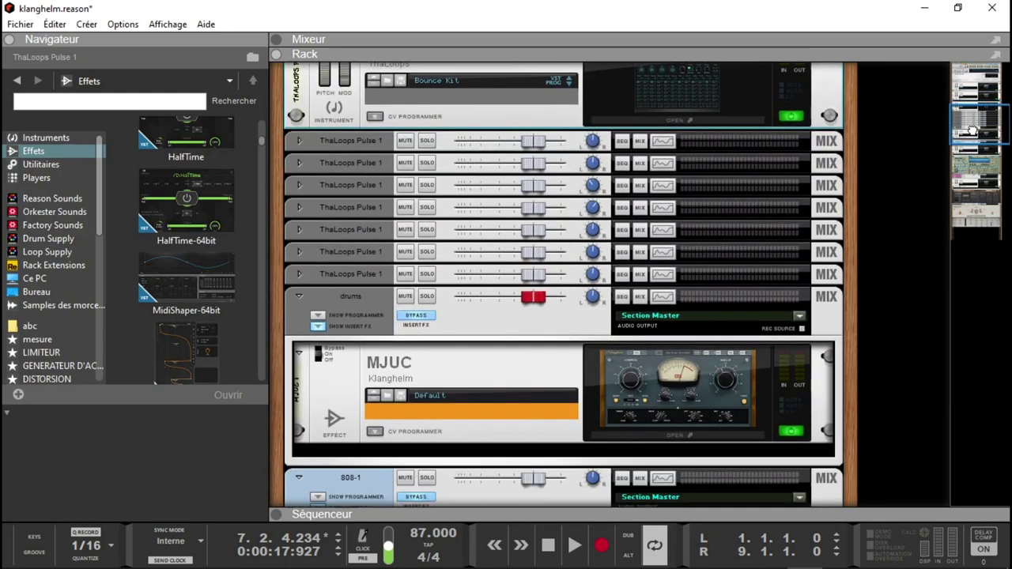
scroll(971, 130, down, 2)
scroll(945, 128, up, 3)
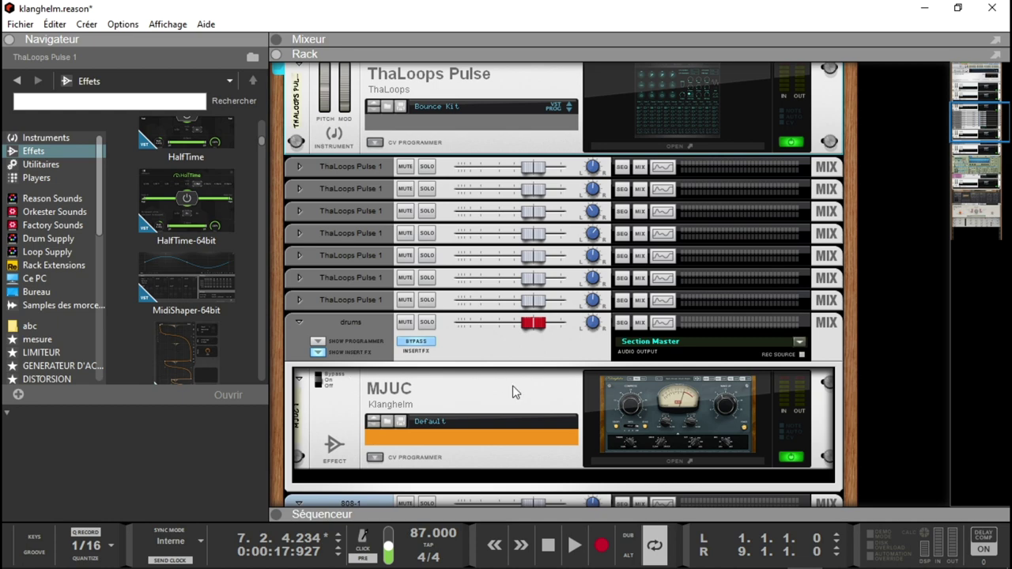
click(605, 405)
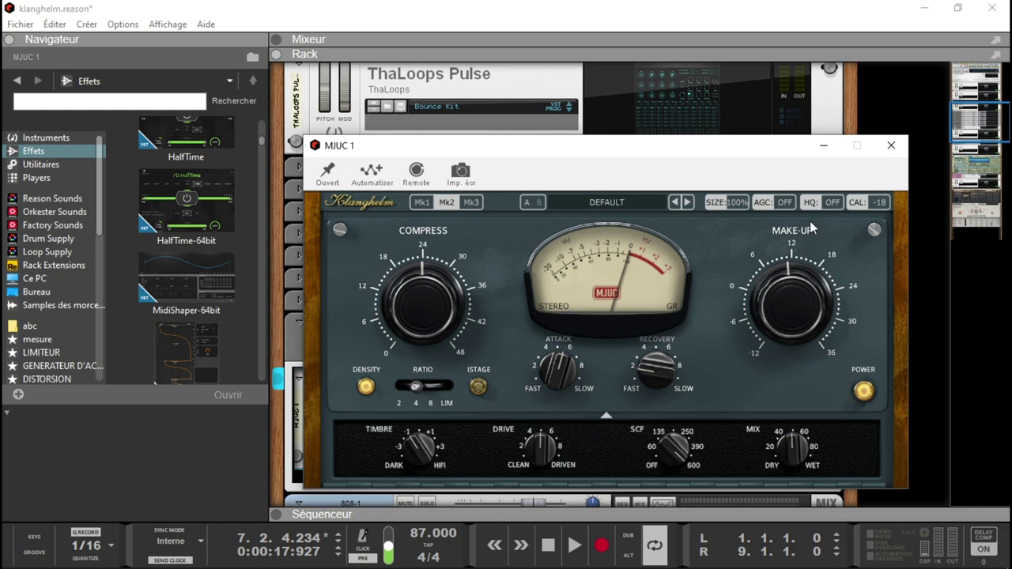
click(891, 149)
Examine the SDRR2 panel on the 808-1 channel and look over the Music Box Natural and American Pop Piano devices
drag(1000, 127, 1000, 153)
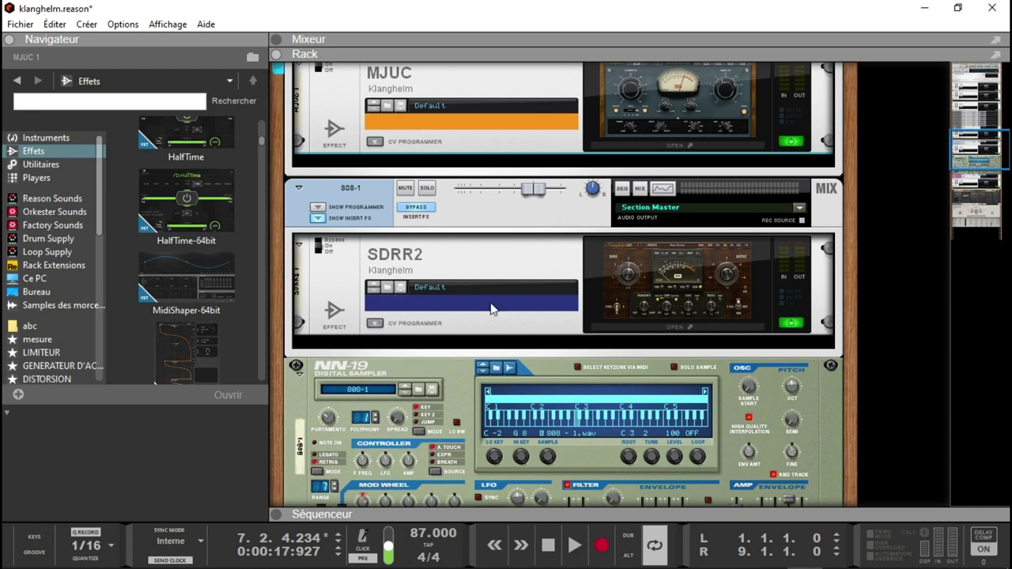
click(642, 264)
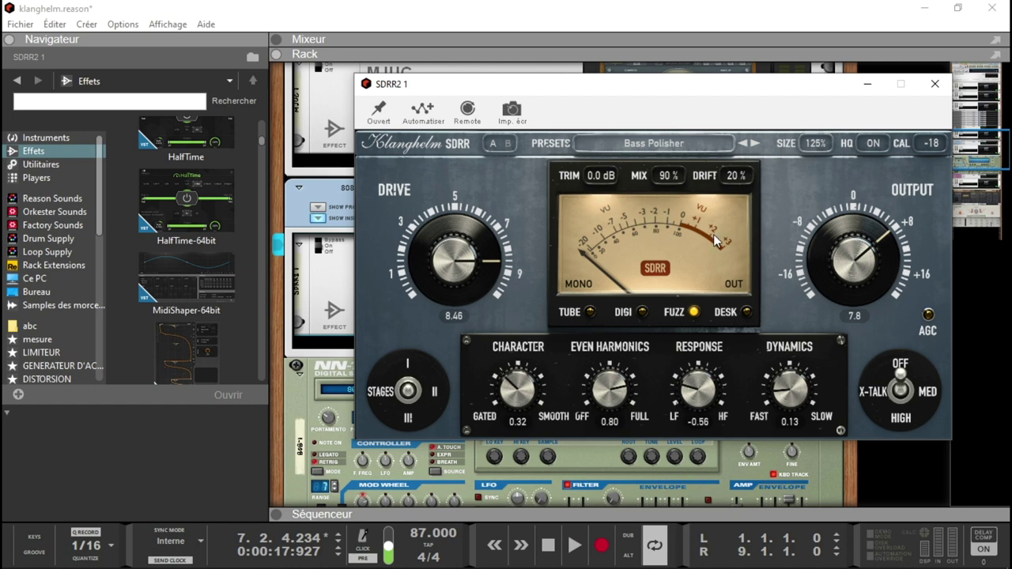
click(935, 83)
drag(993, 163, 993, 199)
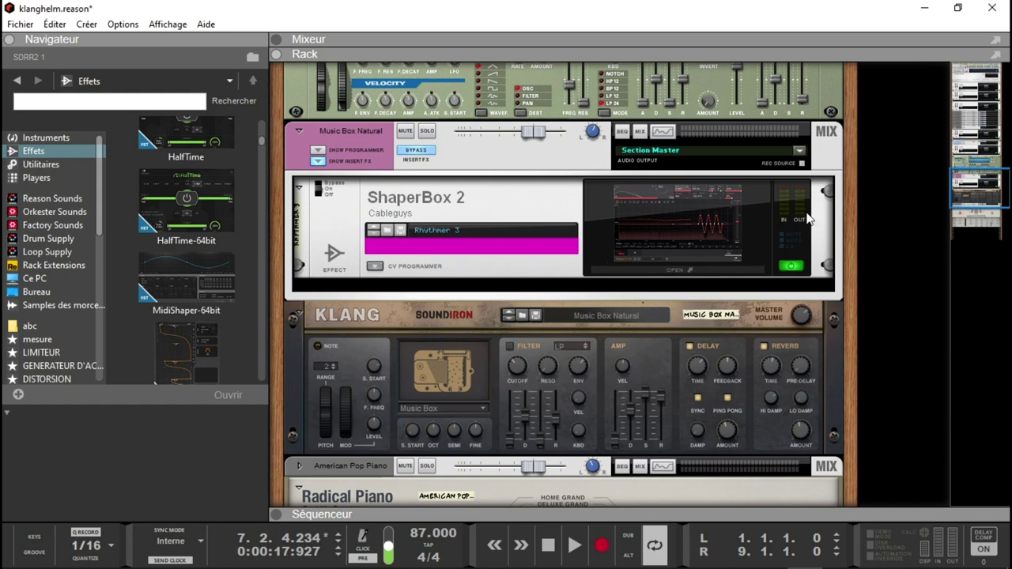
drag(987, 181, 987, 212)
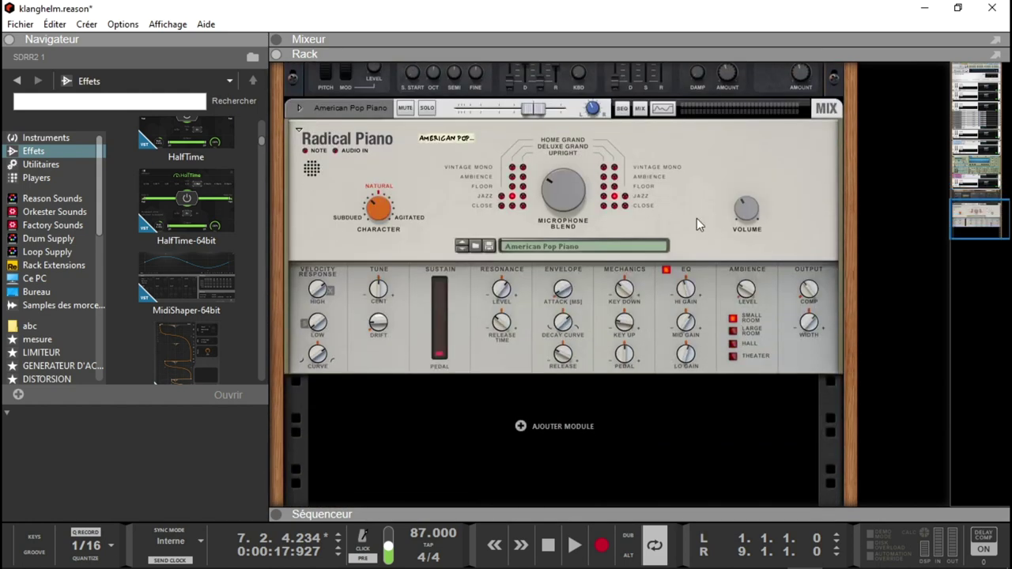
Display the sequencer alone and return the song position to the start
click(276, 518)
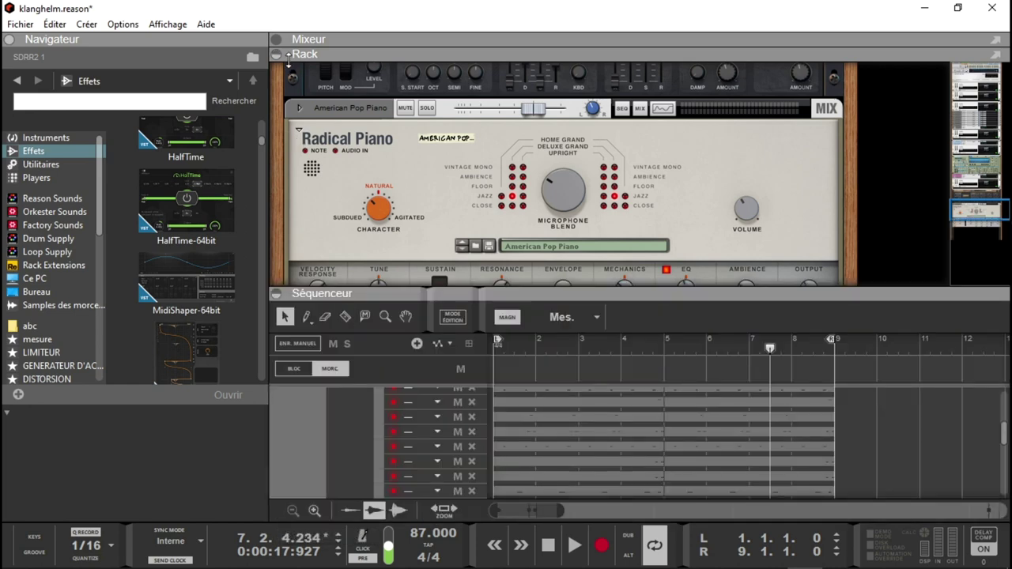
click(276, 54)
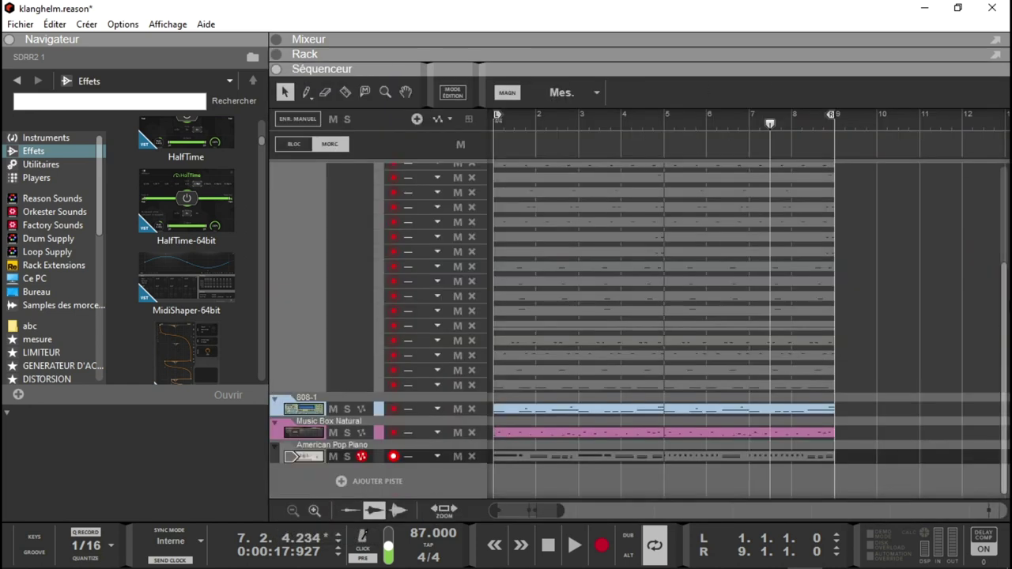
click(1004, 322)
drag(1004, 323, 1008, 457)
key(Return)
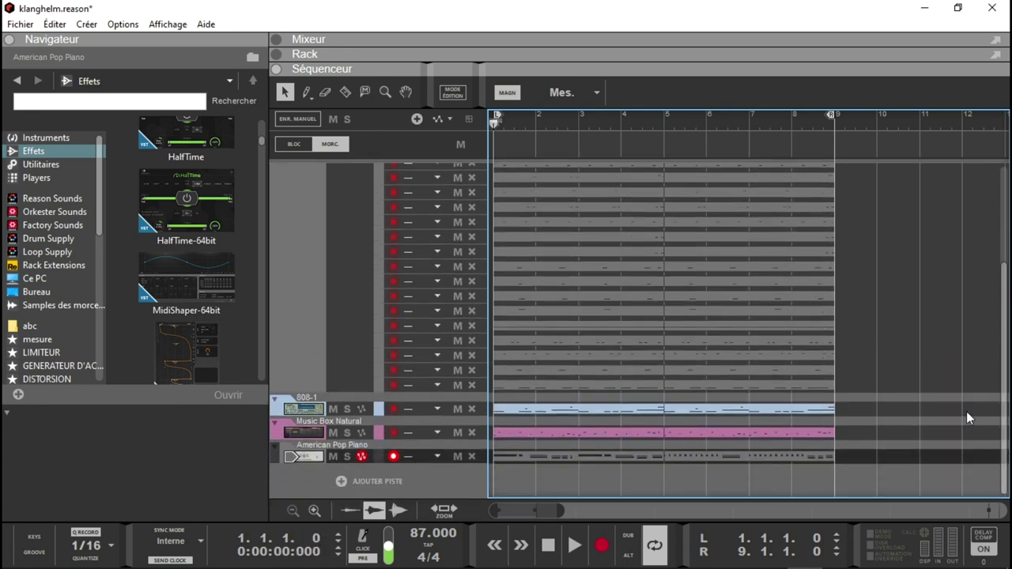
Display the mixer alone and play the song's opening bars with all channels active
click(273, 39)
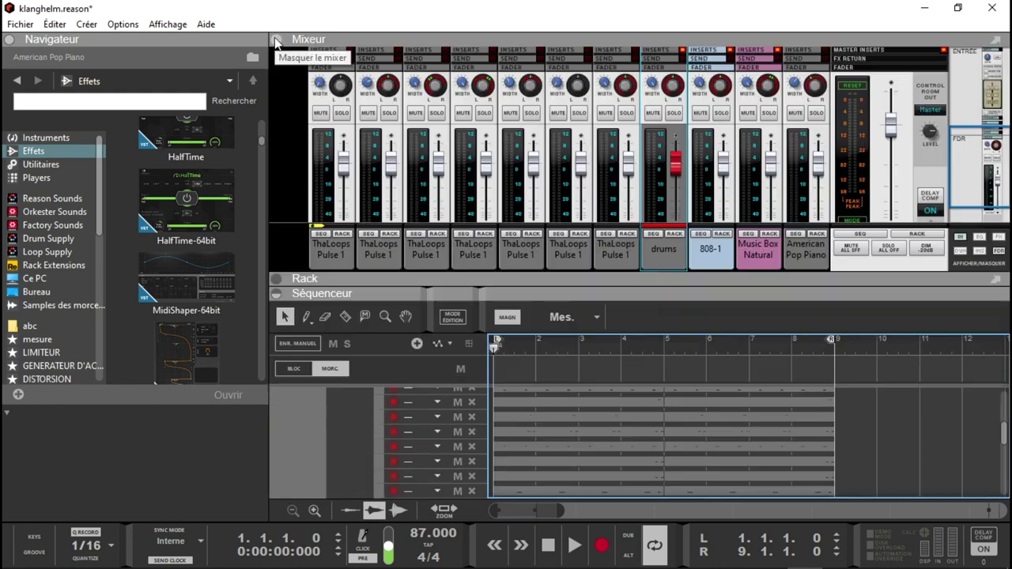
click(274, 293)
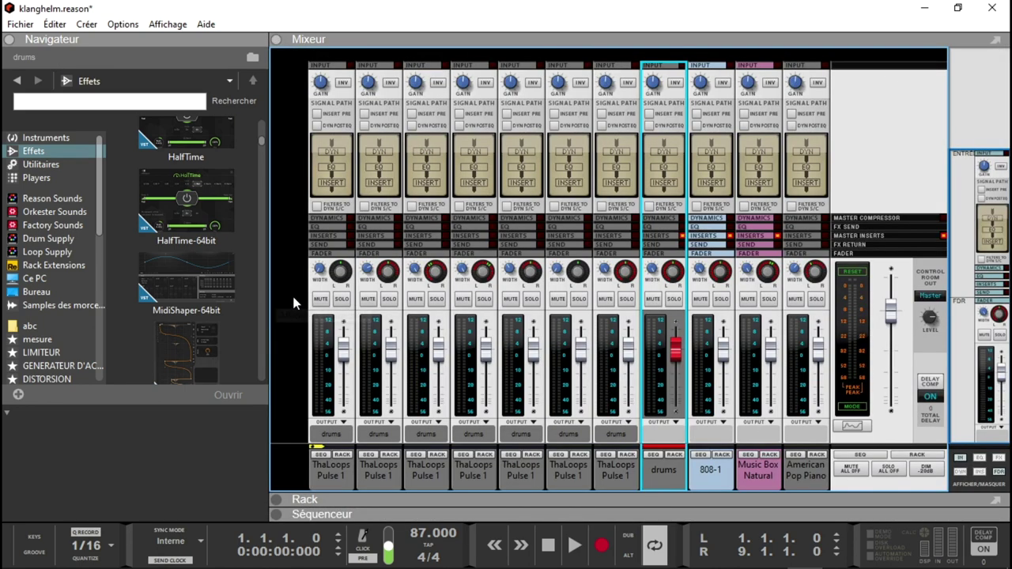
key(space)
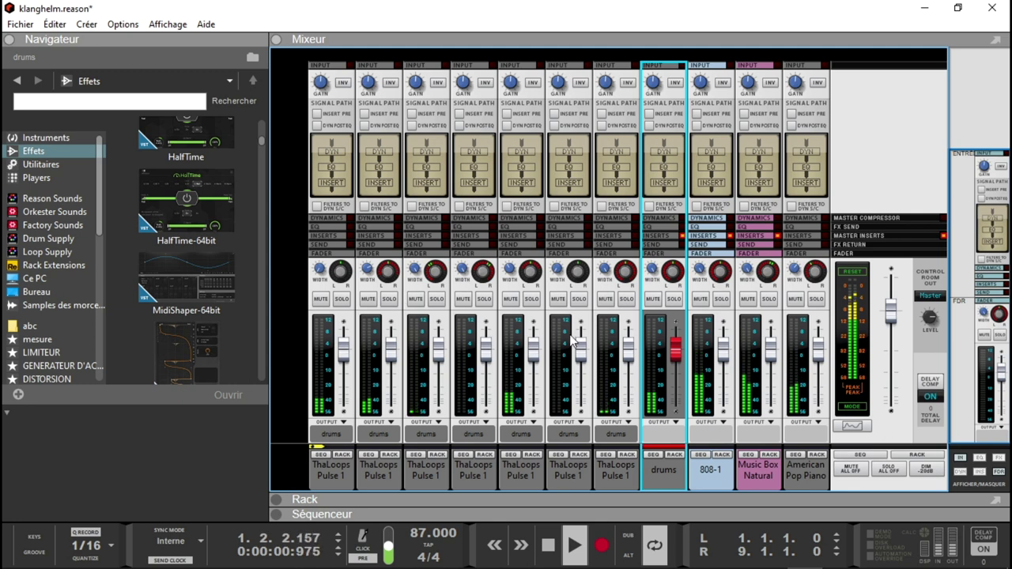
mouse_move(674, 352)
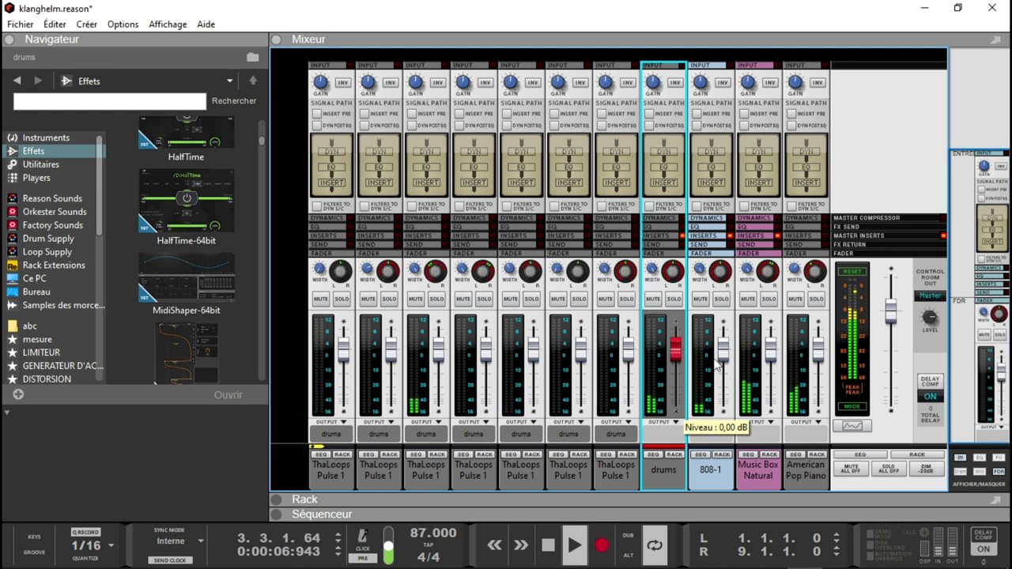
key(space)
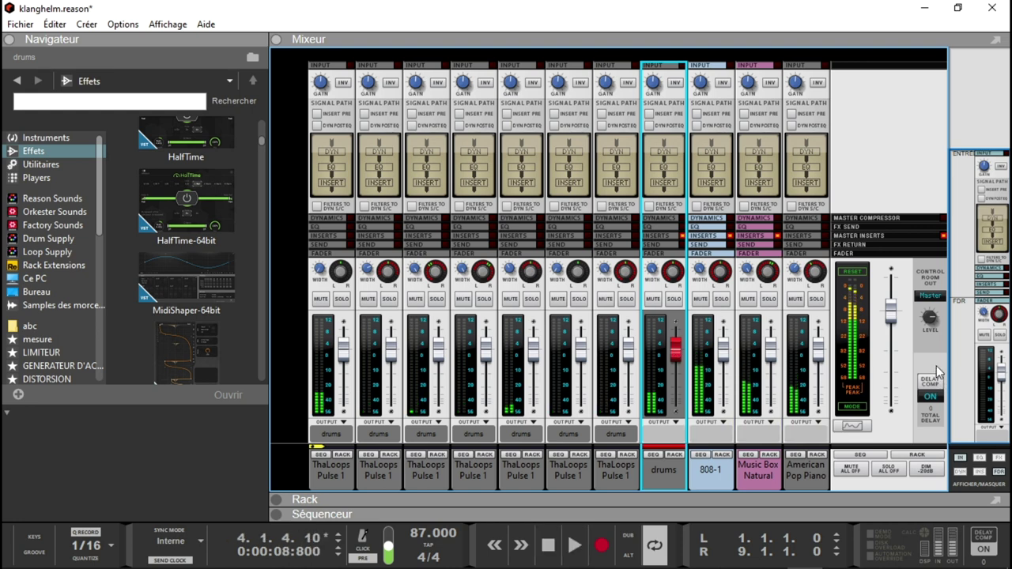
Solo the drums bus and open the VUMTdeluxe meter from the master section's insert effects
click(677, 300)
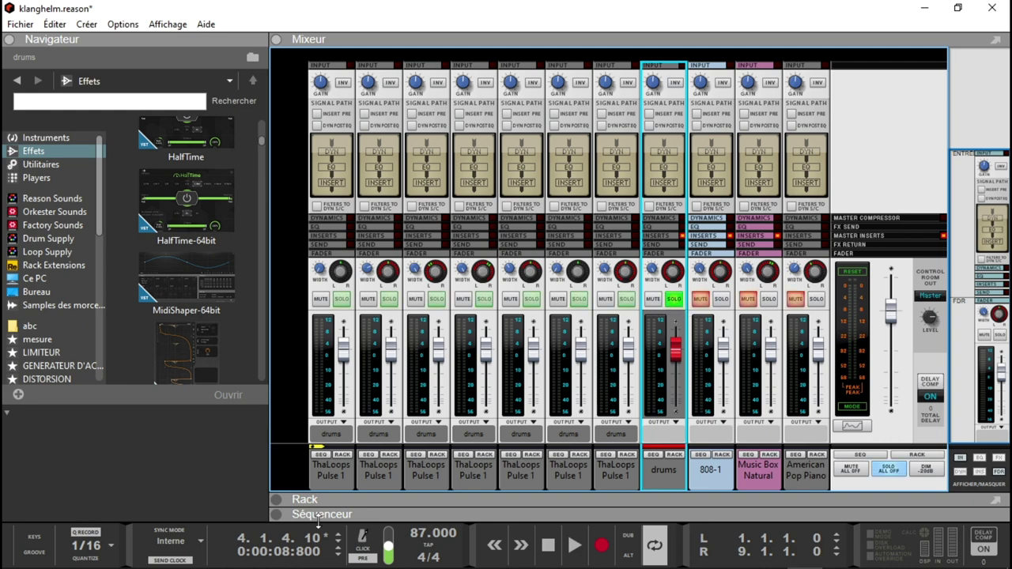
click(277, 502)
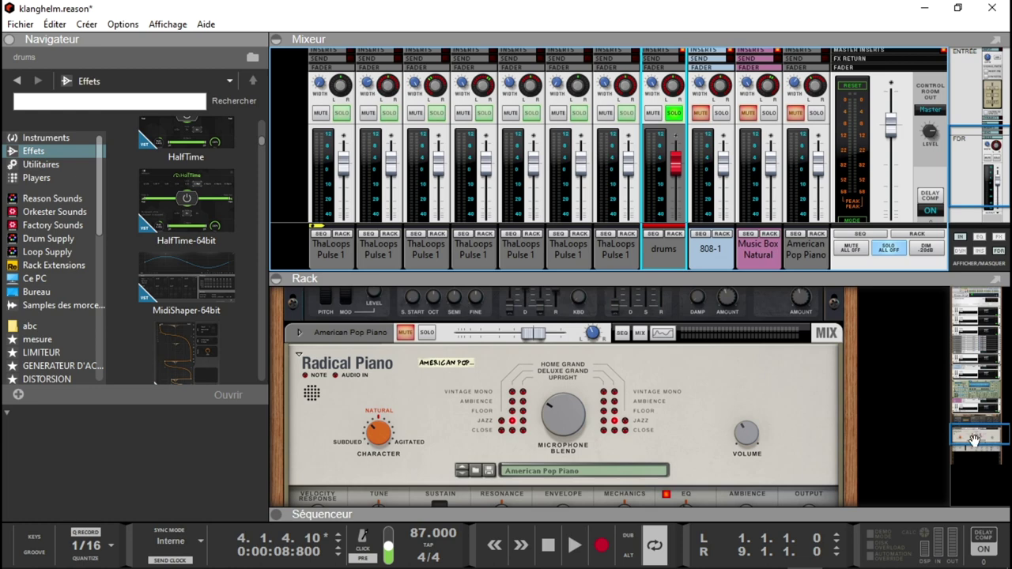
drag(973, 437, 971, 315)
drag(214, 12, 292, 24)
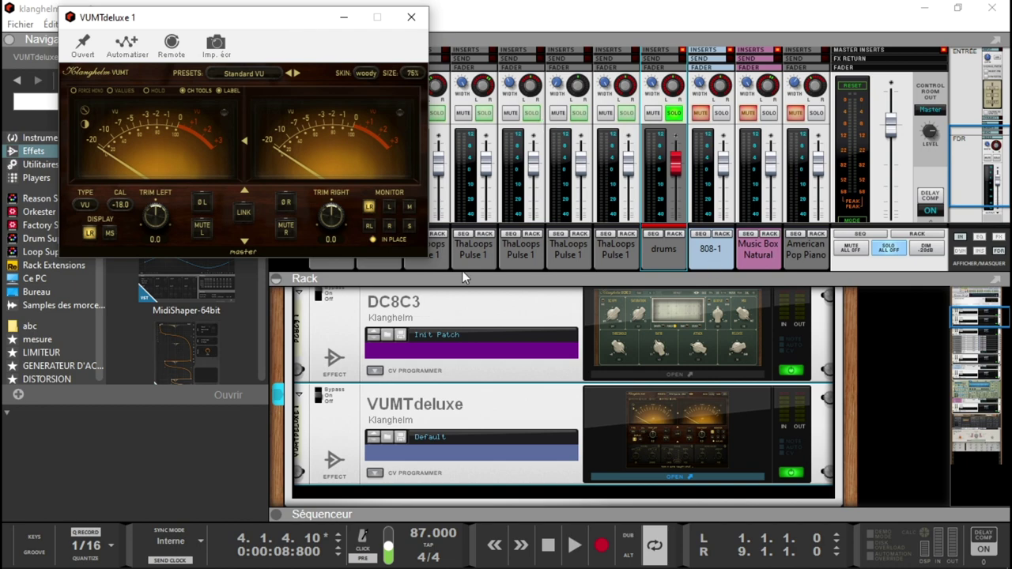
Hide the rack to give the mixer full height and solo the first ThaLoops Pulse 1 channel
click(275, 279)
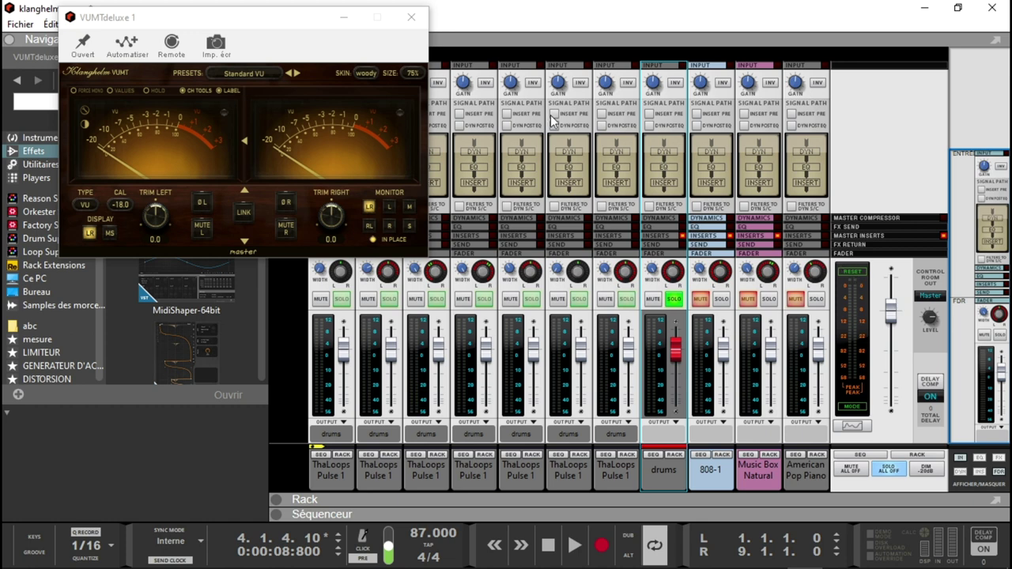
mouse_move(279, 22)
mouse_down()
mouse_move(313, 26)
mouse_move(272, 18)
mouse_move(288, 17)
mouse_up()
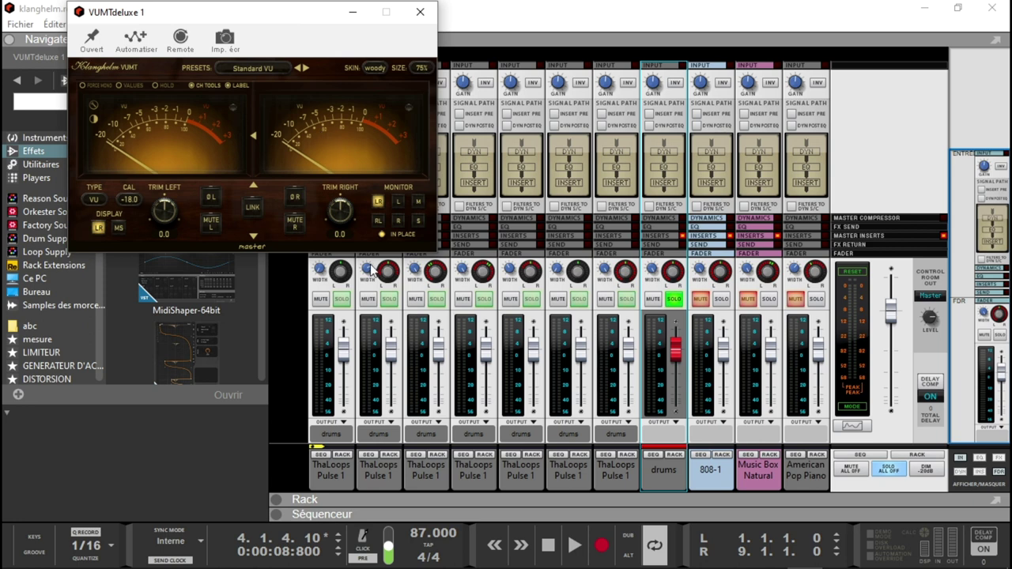
click(342, 299)
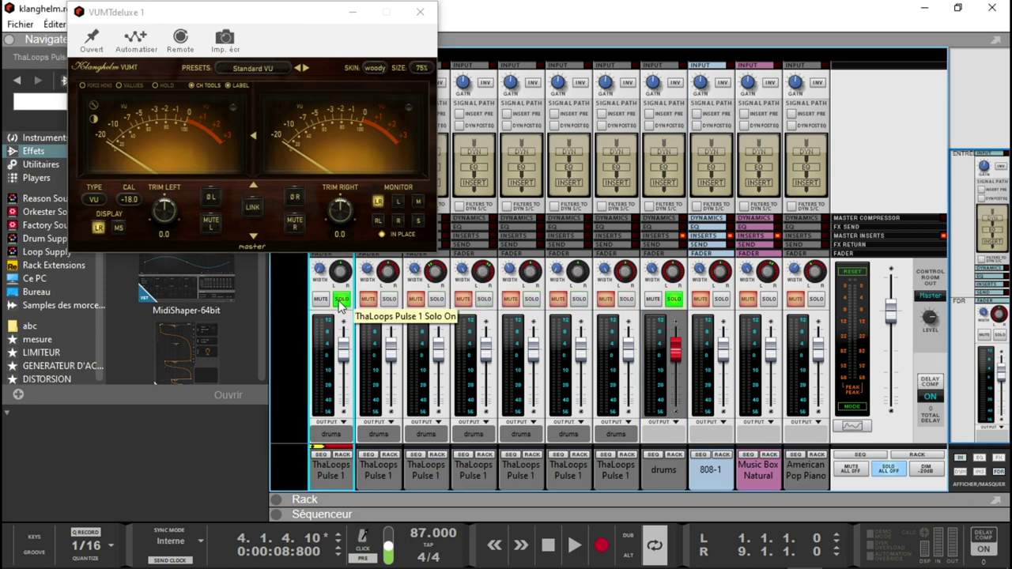
Move the VUMTdeluxe window clear of the first drum channels and expand its filters, dynamic EQ and mono maker section
drag(290, 16, 286, 156)
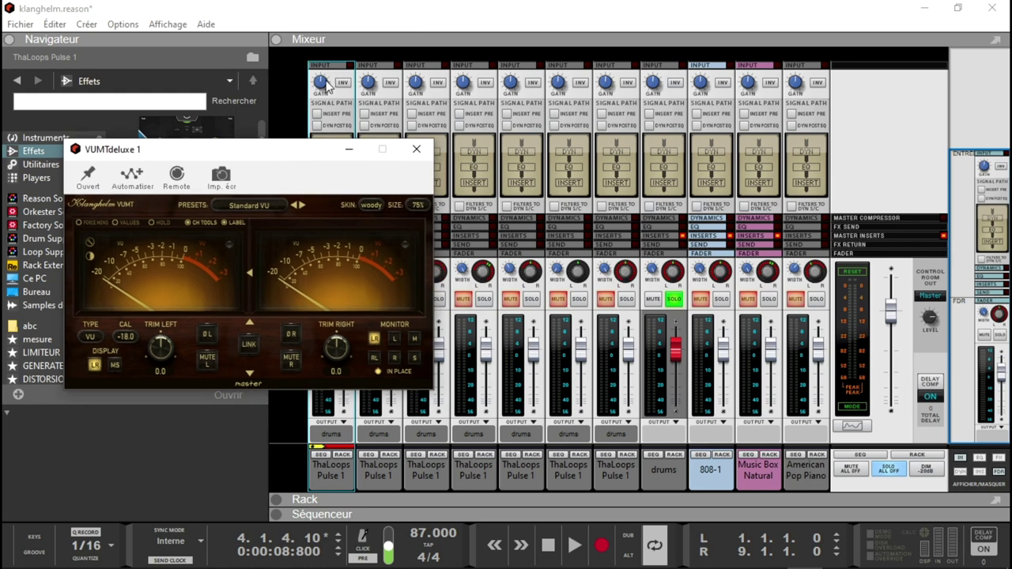
drag(274, 151, 827, 14)
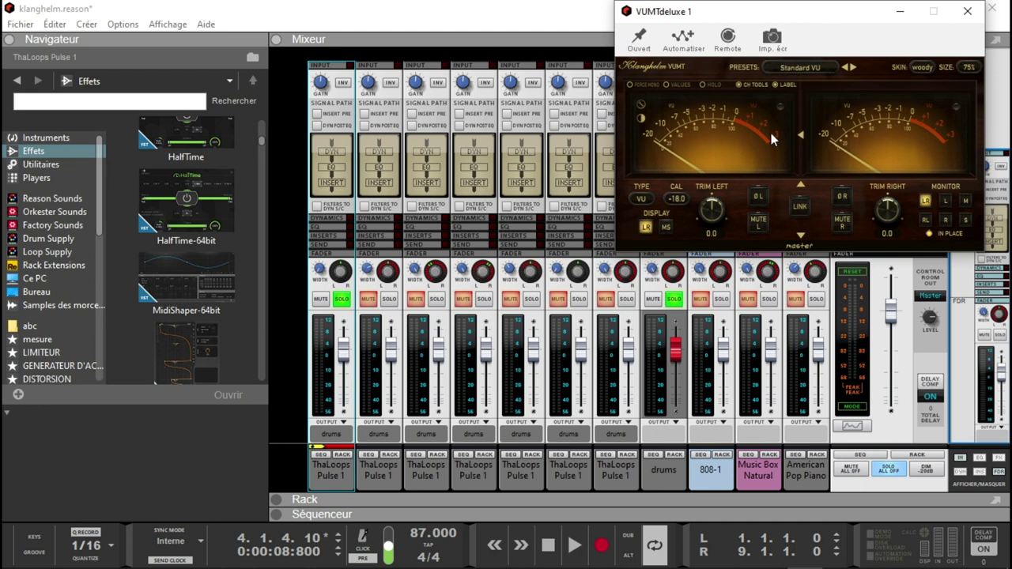
click(799, 236)
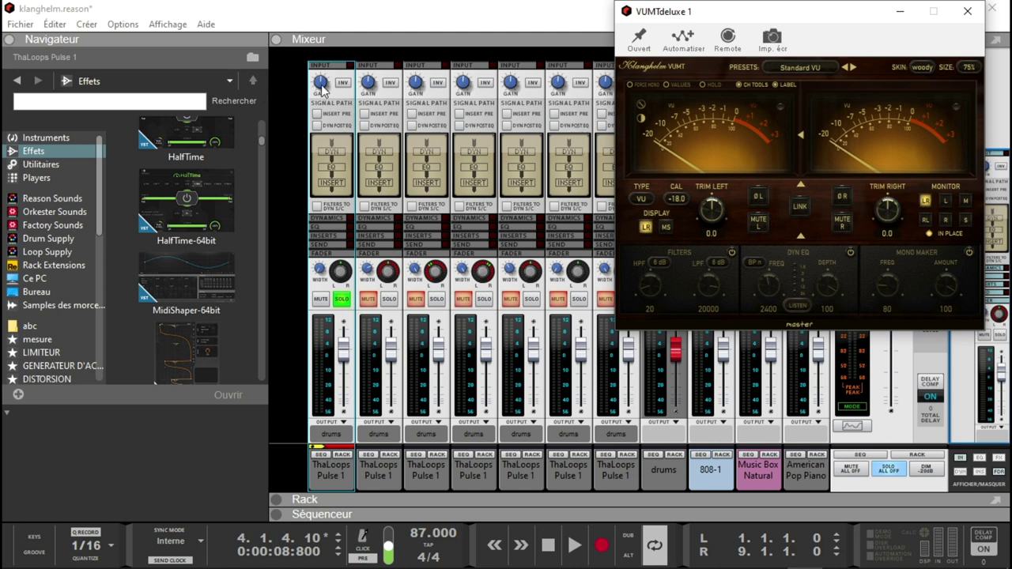
Play the soloed first ThaLoops Pulse 1 channel from the start of the song
mouse_move(322, 92)
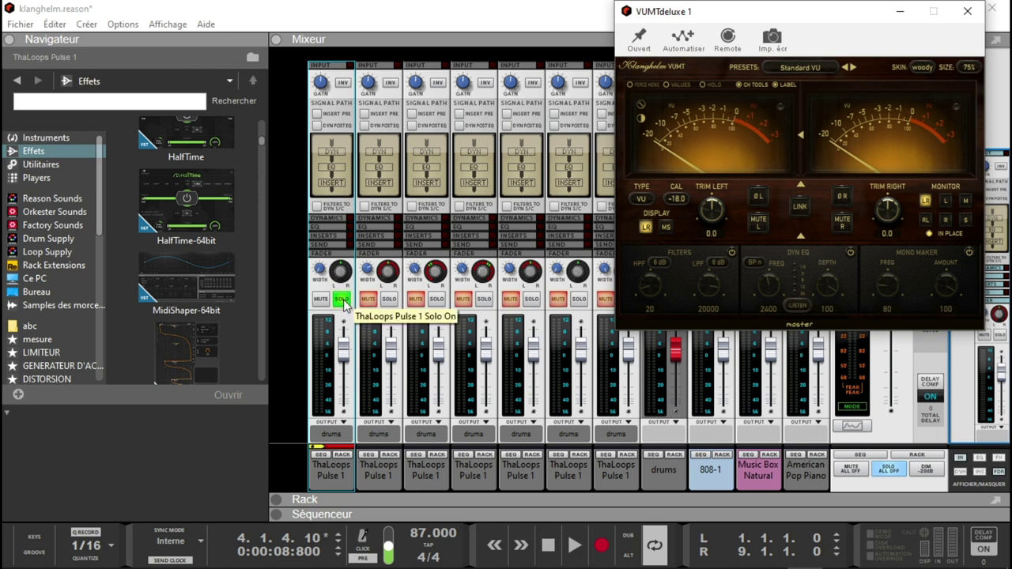
click(296, 418)
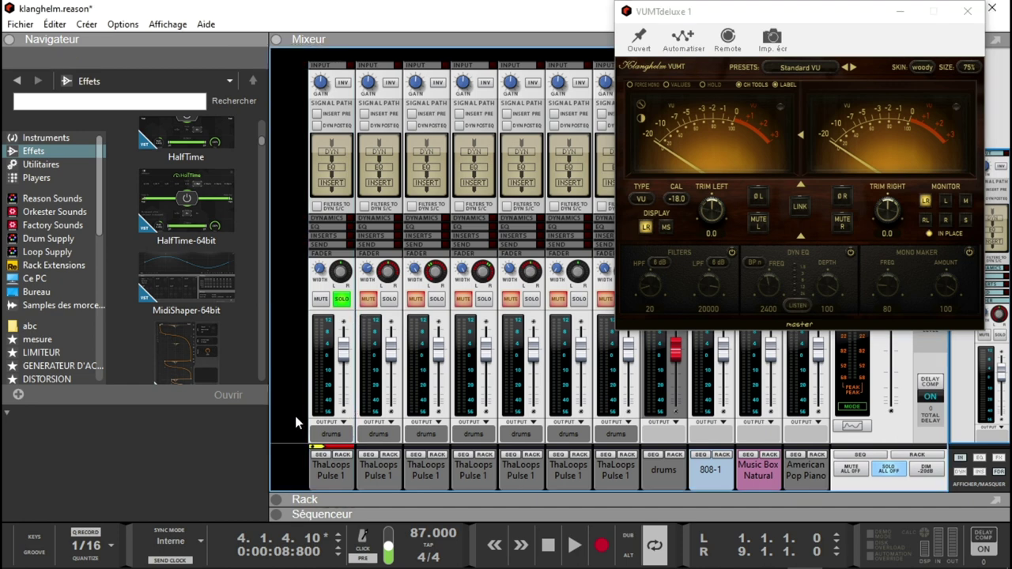
key(KP_0)
key(space)
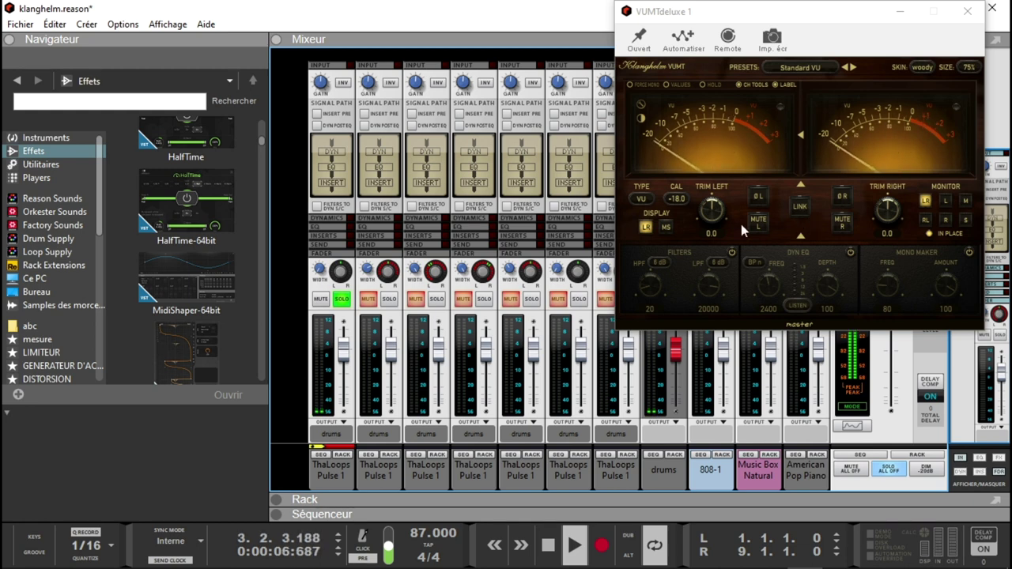
Adjust the first ThaLoops Pulse 1 channel's input gain during playback, trying values of -4.00 dB and -1.71 dB against the VU meter
drag(321, 87, 325, 92)
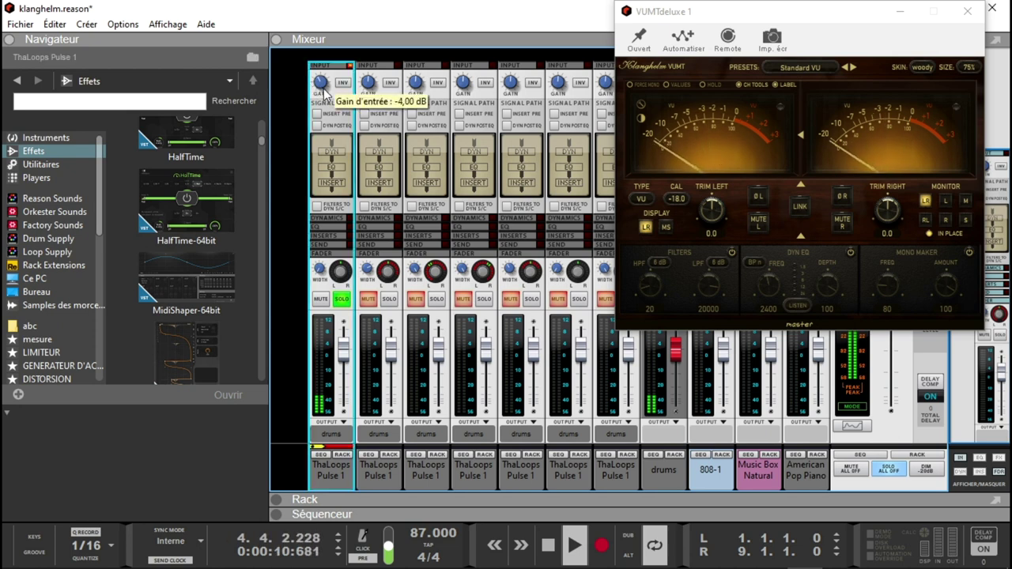
drag(325, 92, 325, 90)
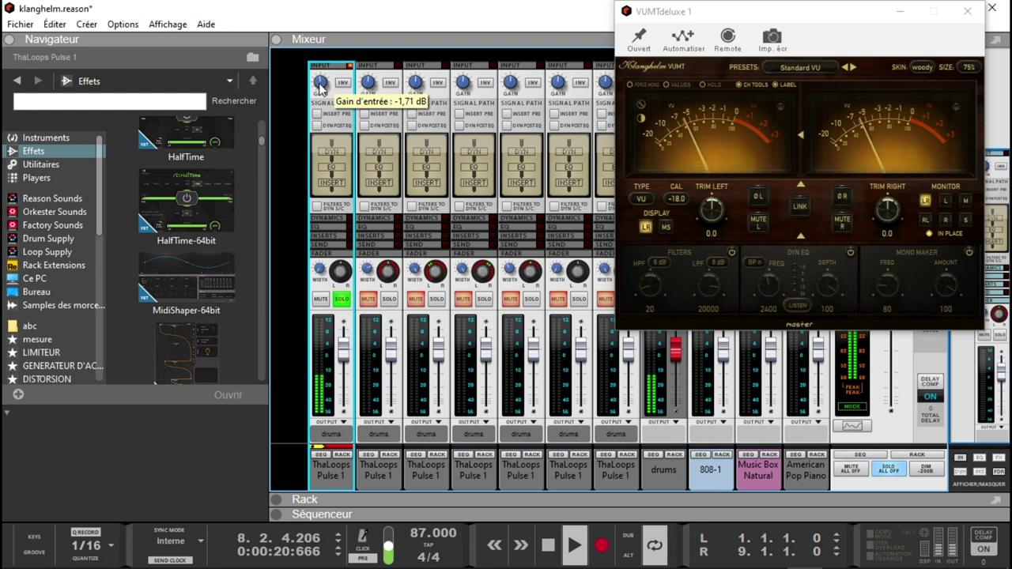
drag(320, 87, 320, 91)
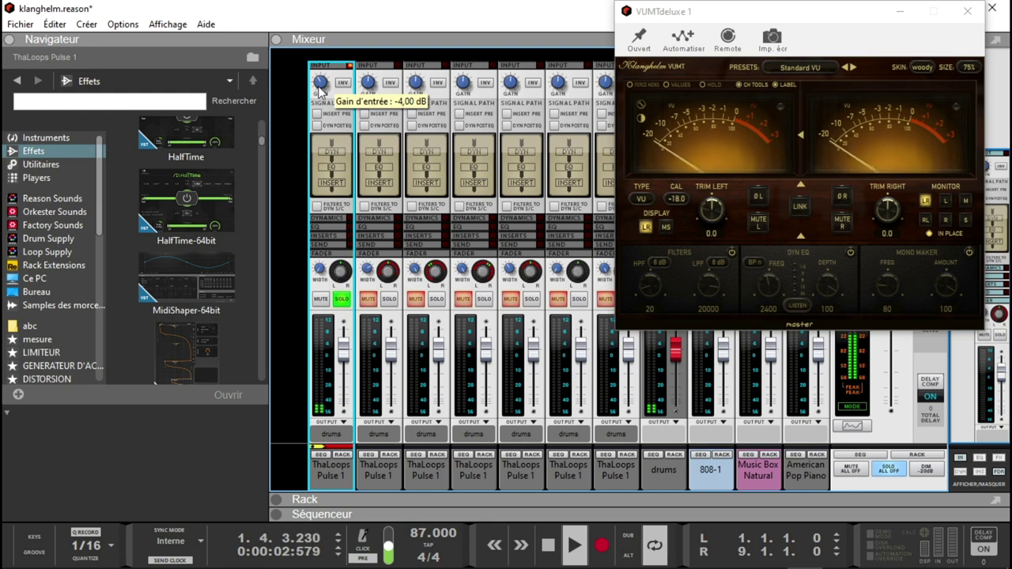
drag(320, 91, 321, 90)
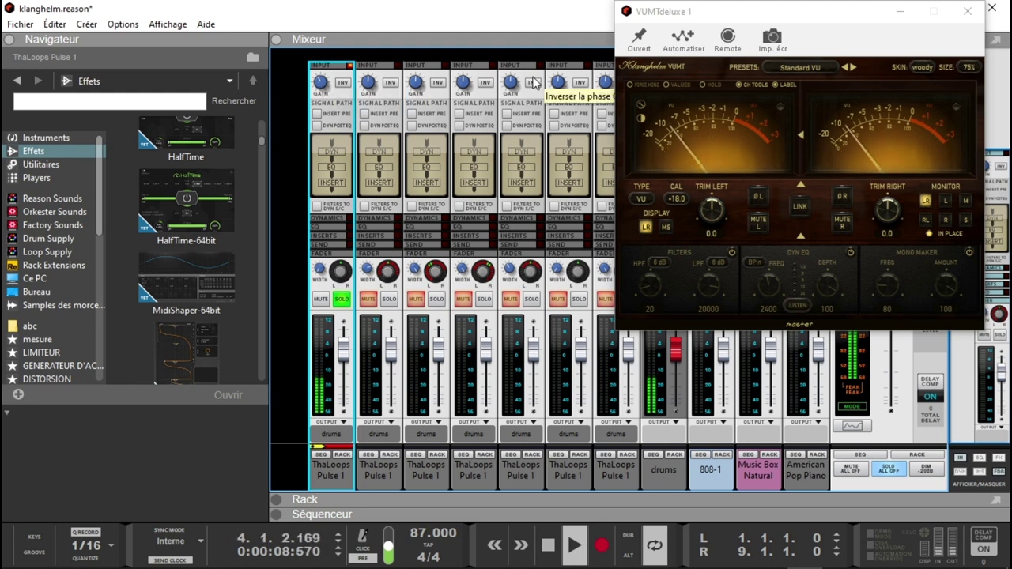
Enable the Hold option on the VUMTdeluxe meter and readjust the first ThaLoops Pulse 1 channel's input gain
click(702, 85)
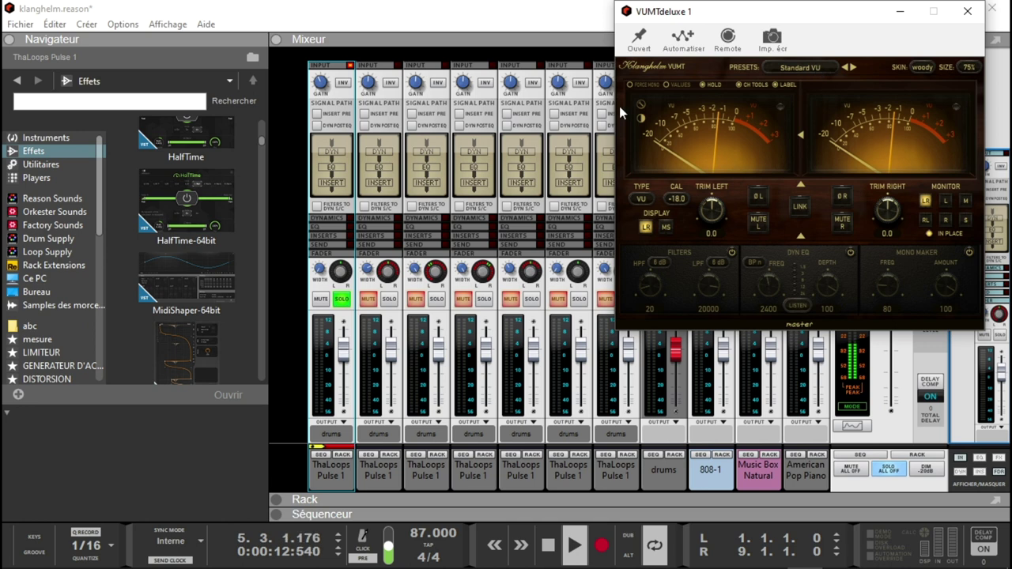
click(323, 84)
drag(323, 84, 323, 75)
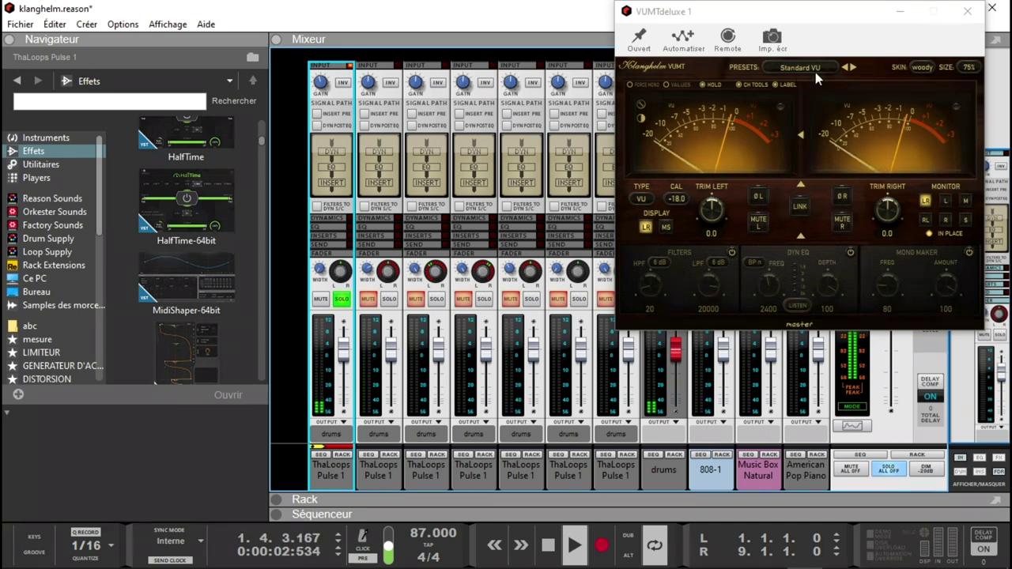
Try the brown and beige skins on VUMTdeluxe and return to the woody skin
click(922, 67)
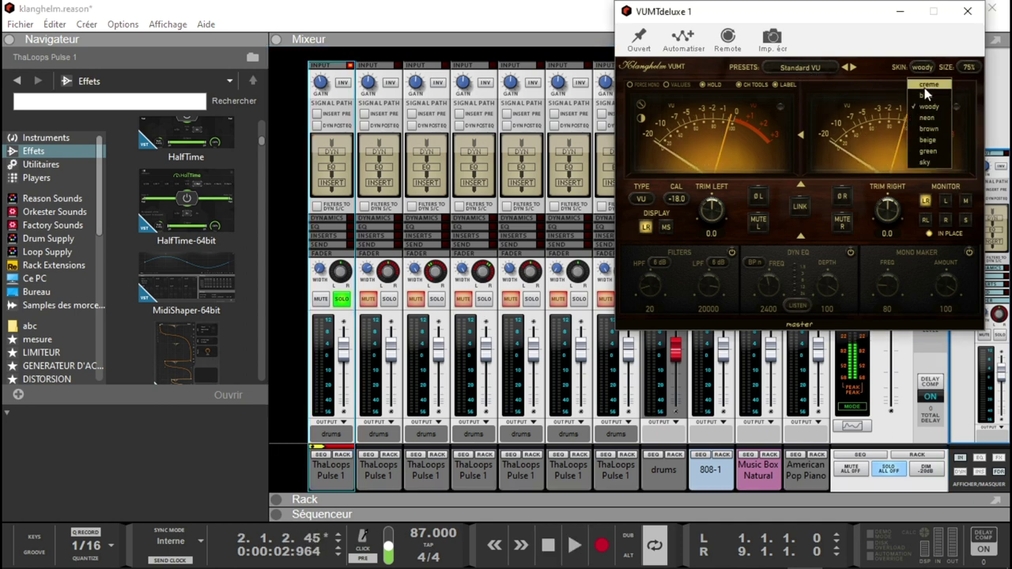
click(928, 128)
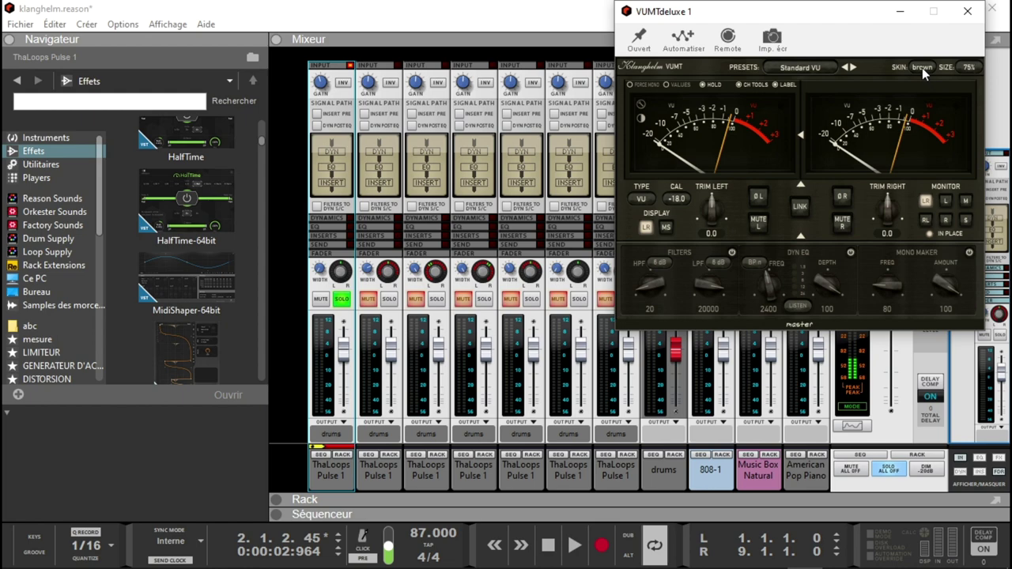
click(921, 67)
click(932, 143)
click(924, 68)
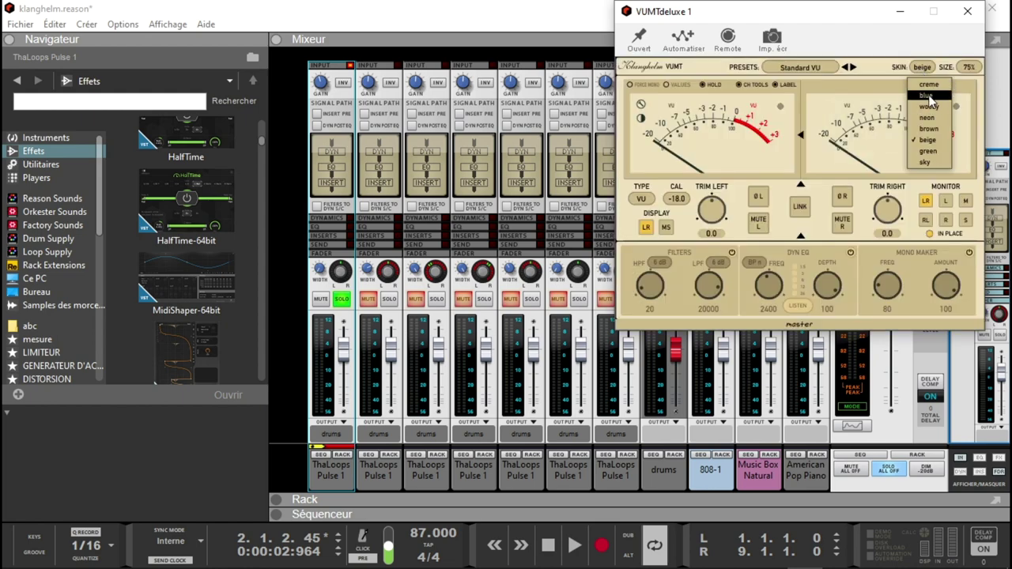
click(930, 106)
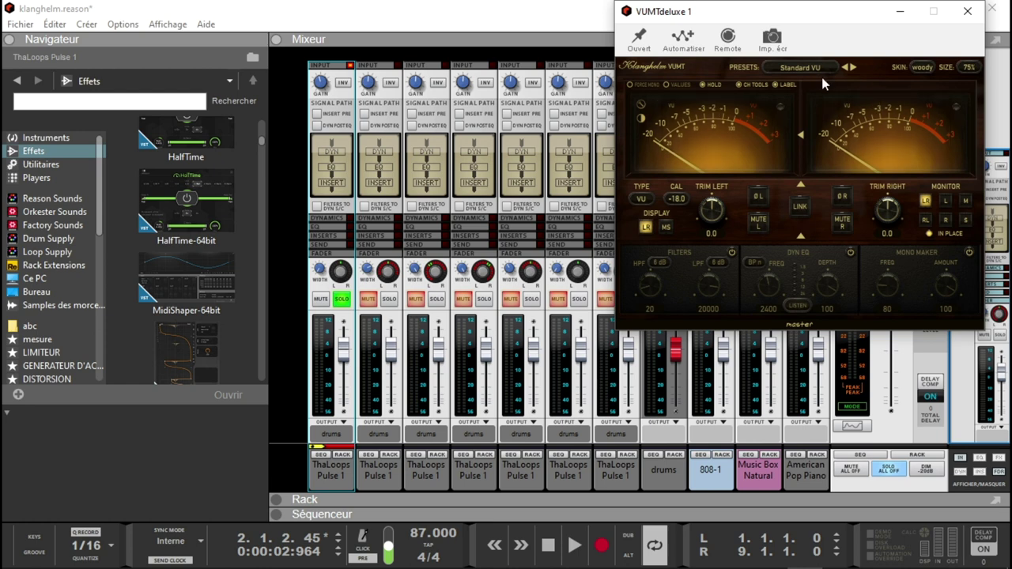
Look at the preset categories of VUMTdeluxe, including Metering, without loading a preset
click(791, 68)
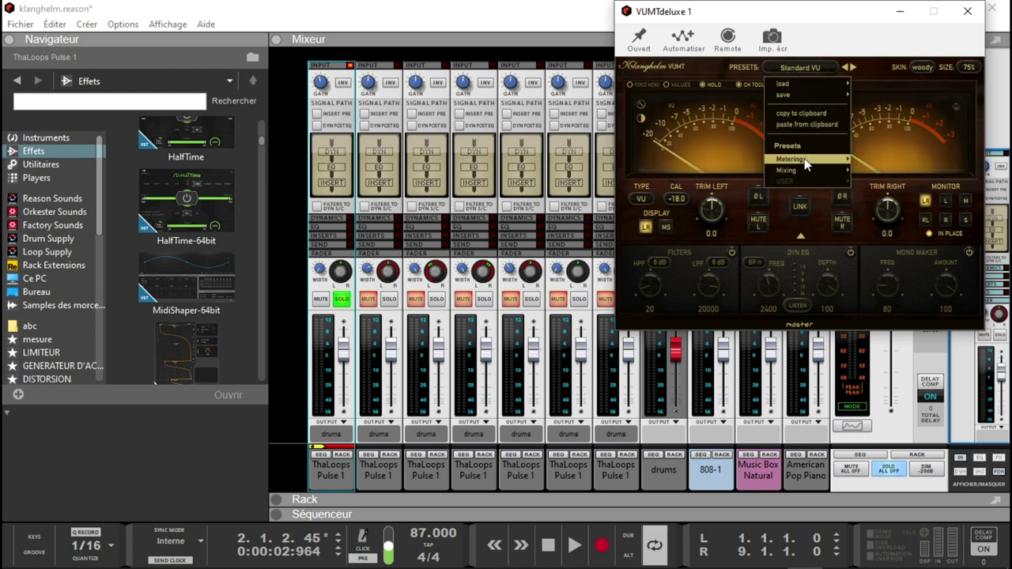
mouse_move(805, 162)
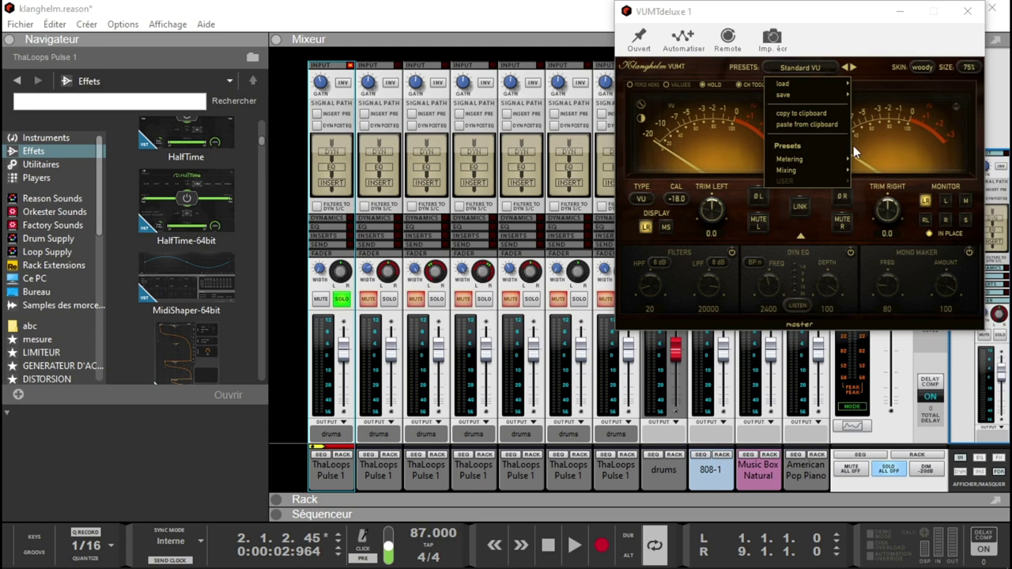
click(876, 55)
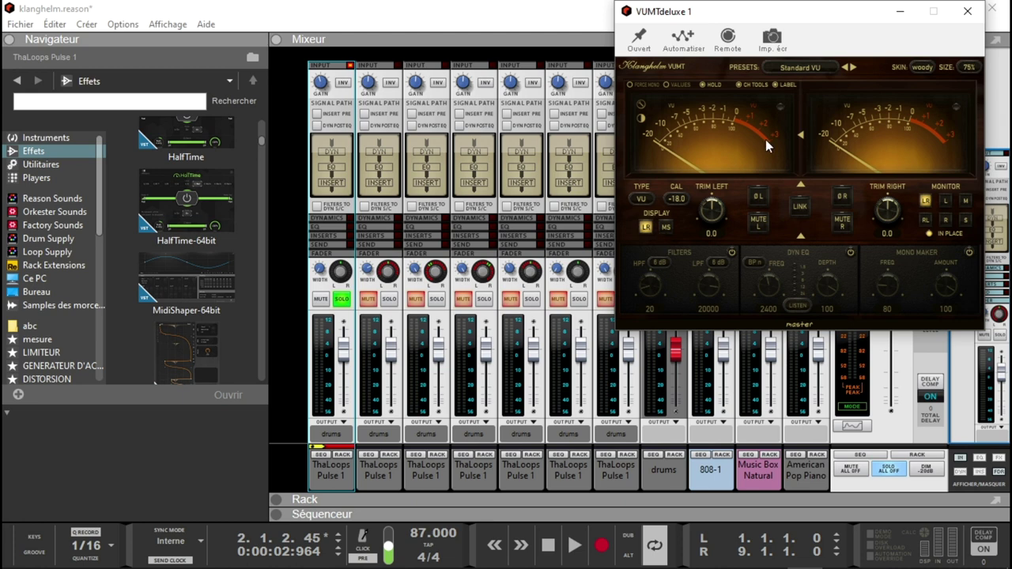
Collapse VUMTdeluxe's filter, dynamic EQ and mono maker section and play the second ThaLoops Pulse 1 channel soloed instead of the first
click(799, 233)
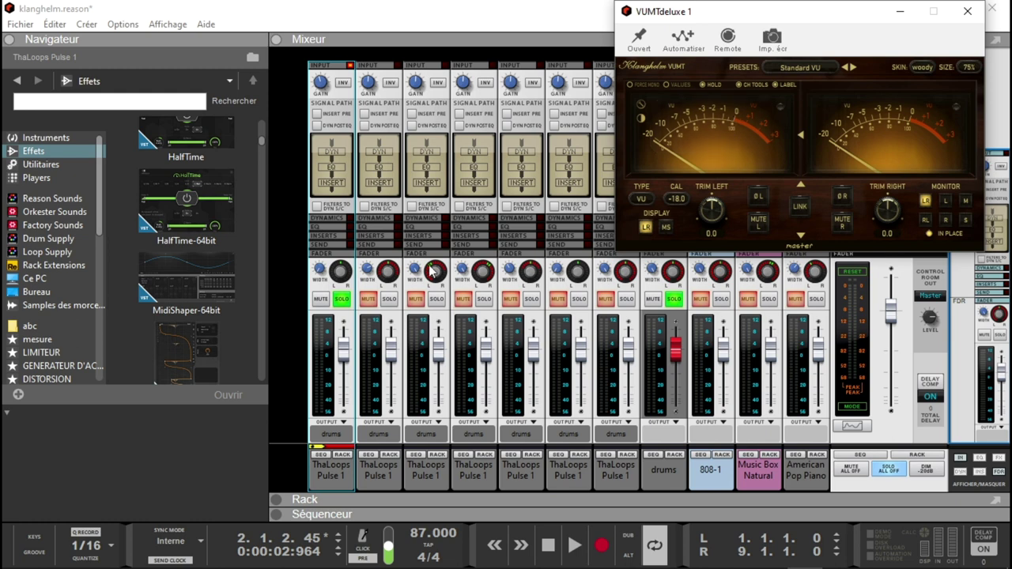
click(389, 299)
click(342, 299)
key(space)
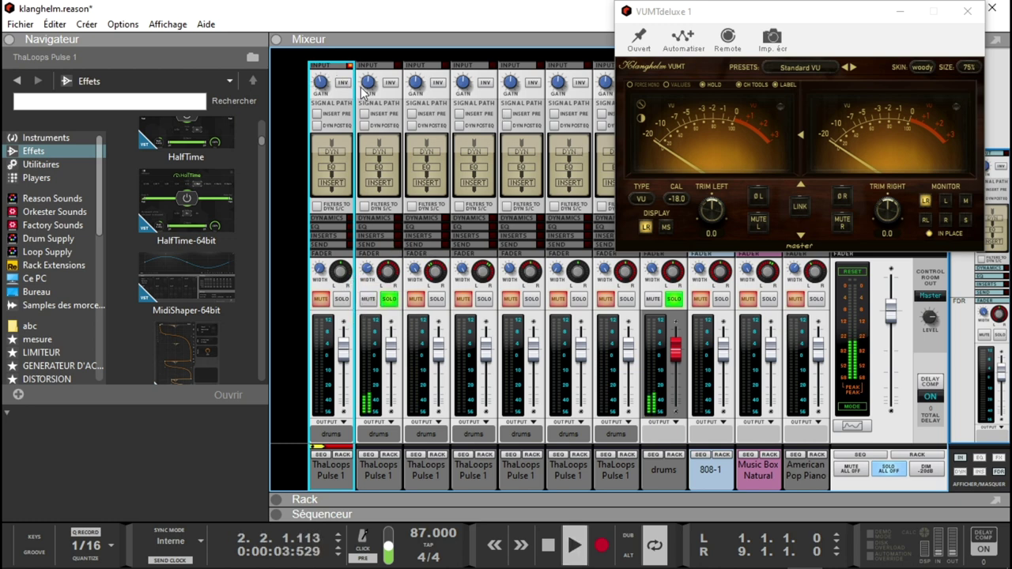
Solo the first ThaLoops Pulse 1 channel alongside the second and lower the second channel's input gain
click(342, 299)
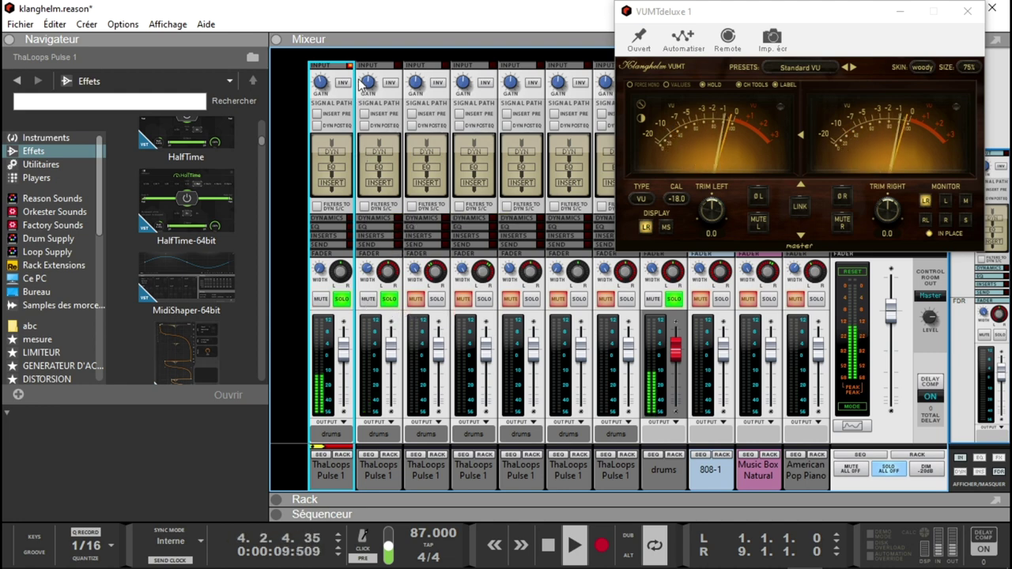
drag(367, 83, 366, 92)
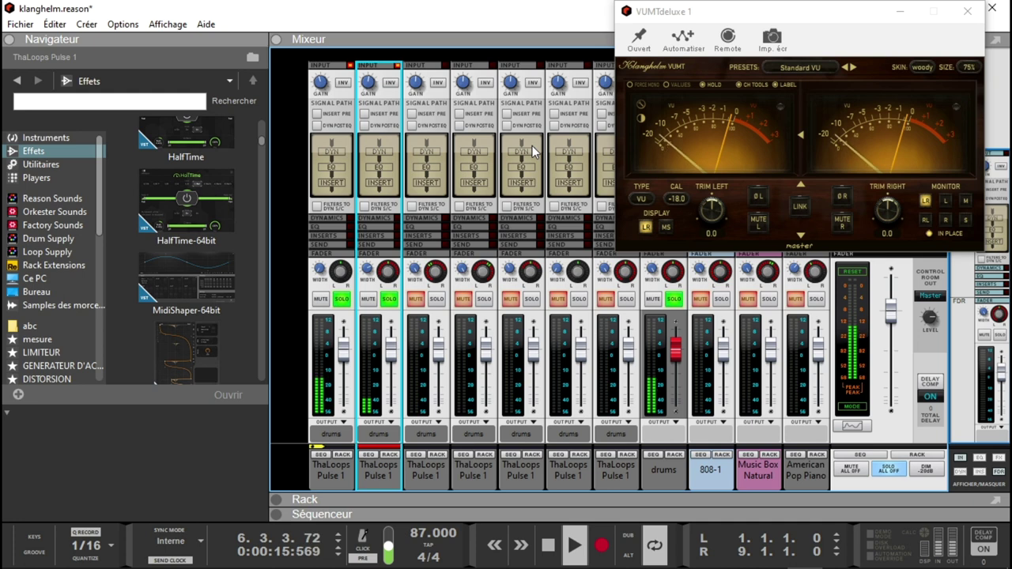
Isolate the third ThaLoops Pulse 1 channel to set its input gain to 5.71 dB, and solo the first two channels with it again
click(438, 300)
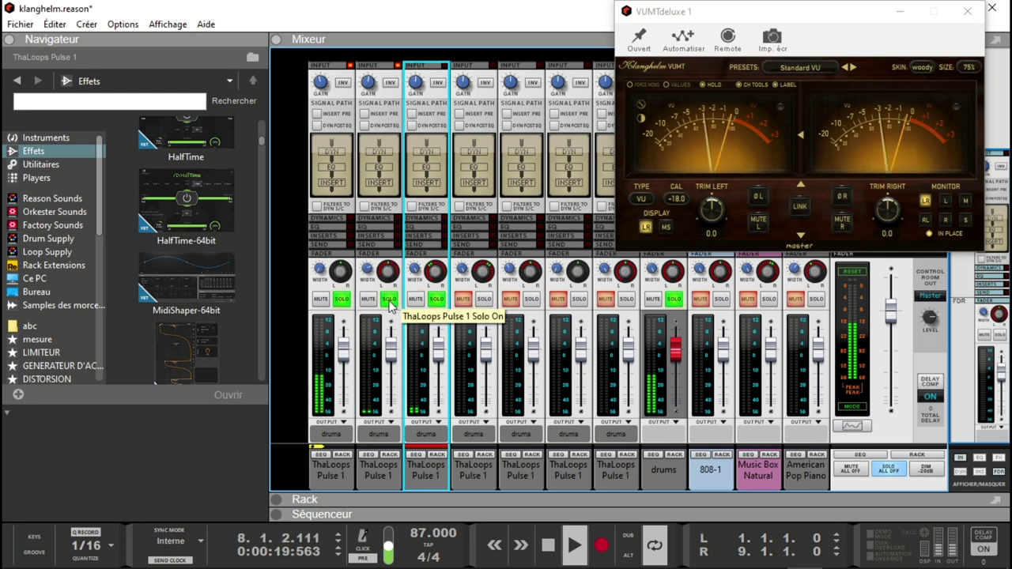
click(389, 300)
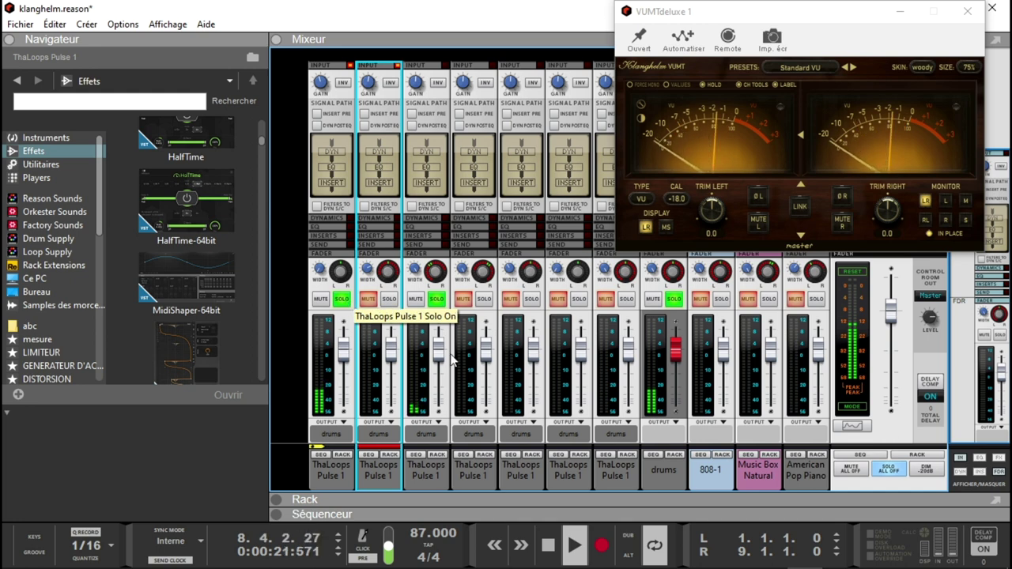
click(342, 302)
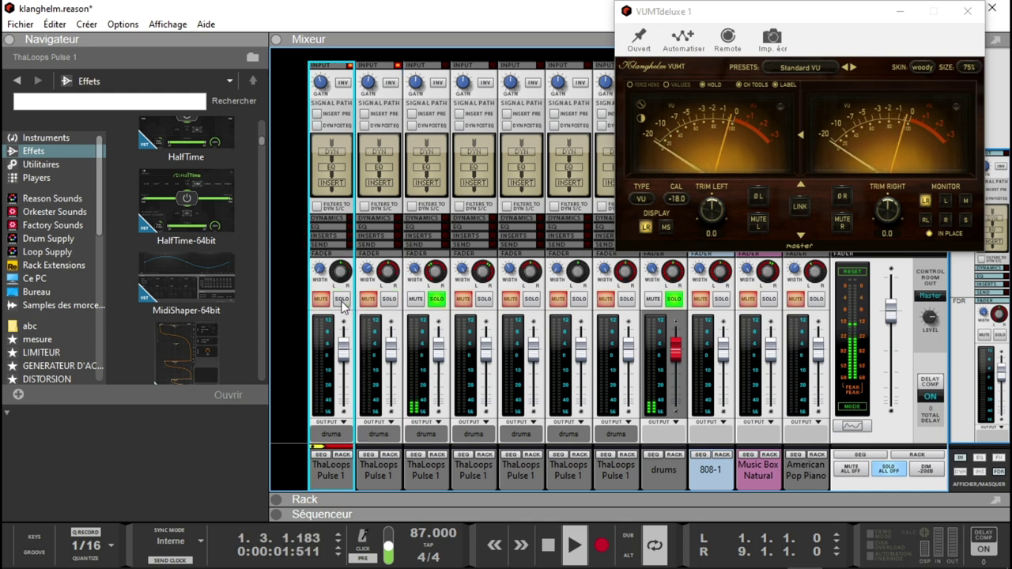
click(417, 85)
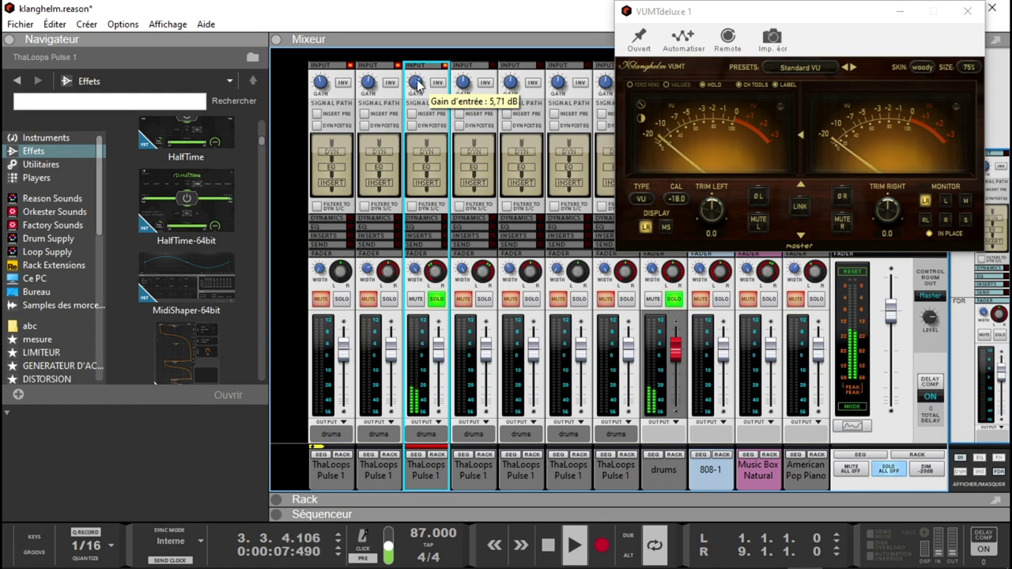
click(387, 301)
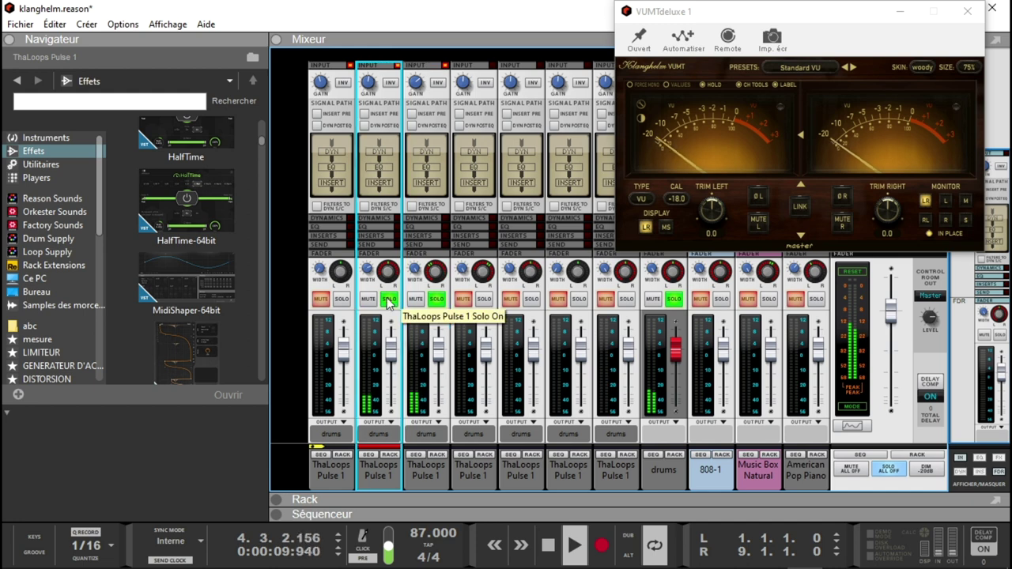
click(342, 301)
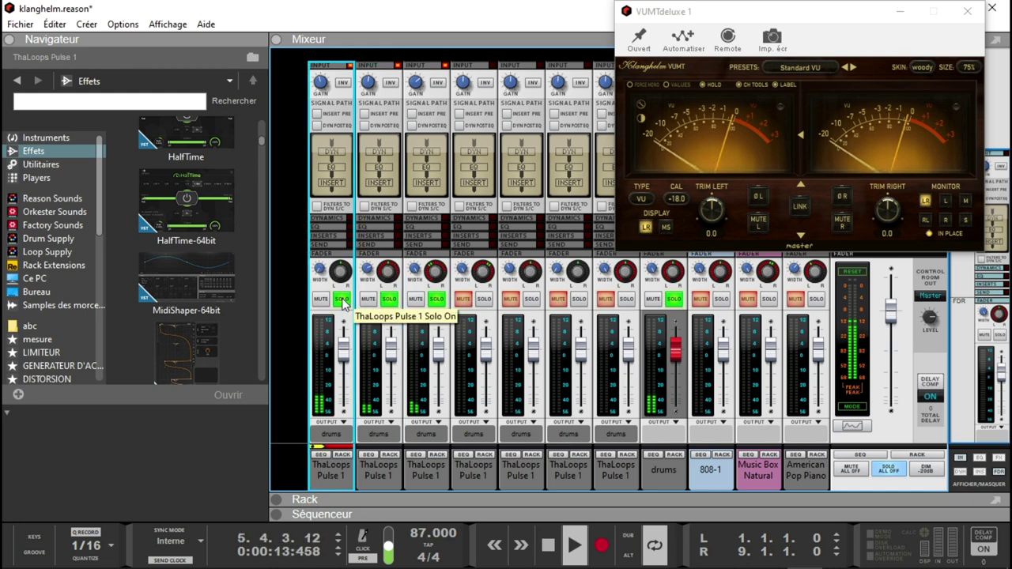
Isolate the fourth ThaLoops Pulse 1 channel to set its input gain to 3.43 dB, and solo the third channel with it
click(484, 300)
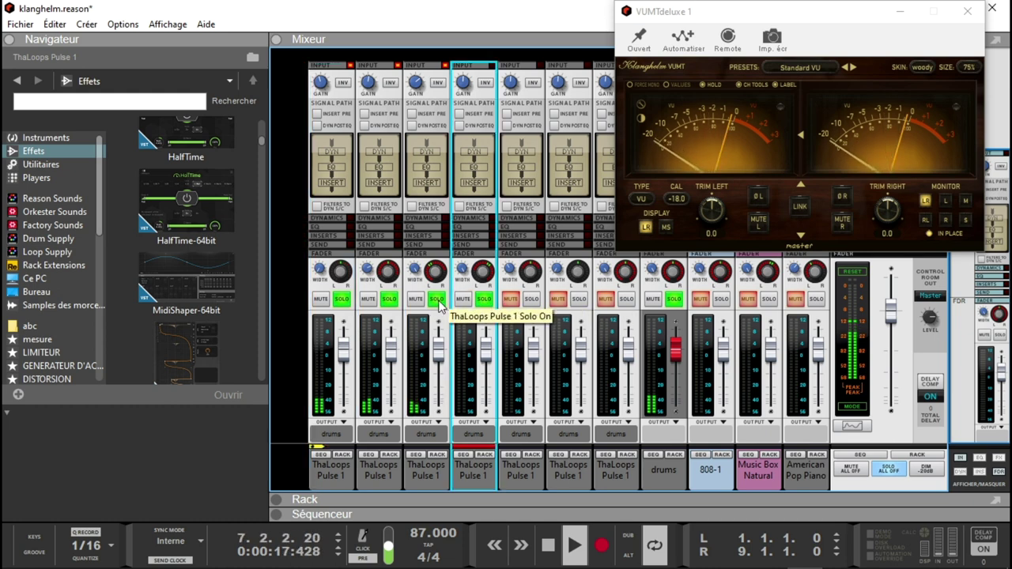
click(436, 301)
click(390, 300)
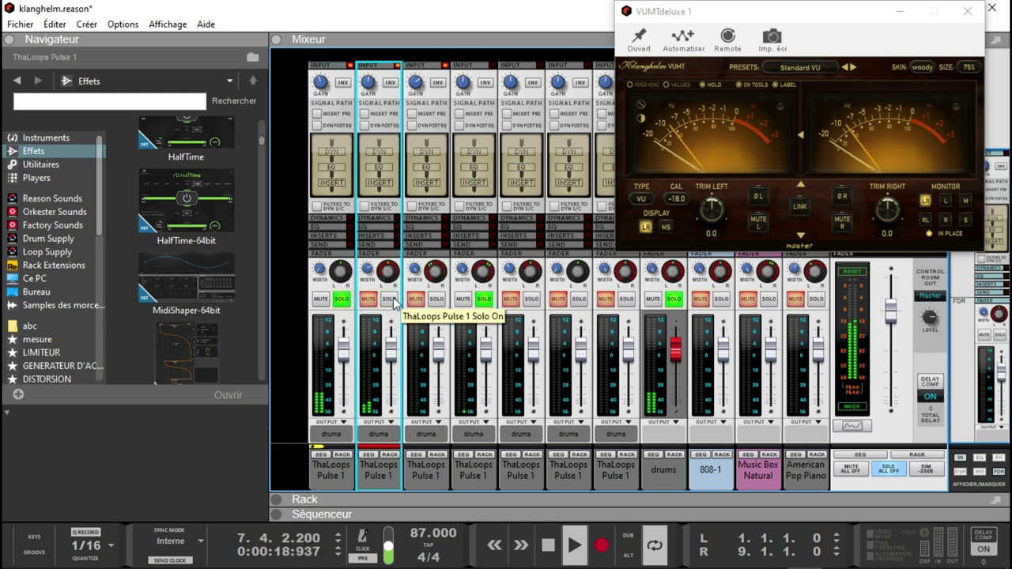
click(342, 300)
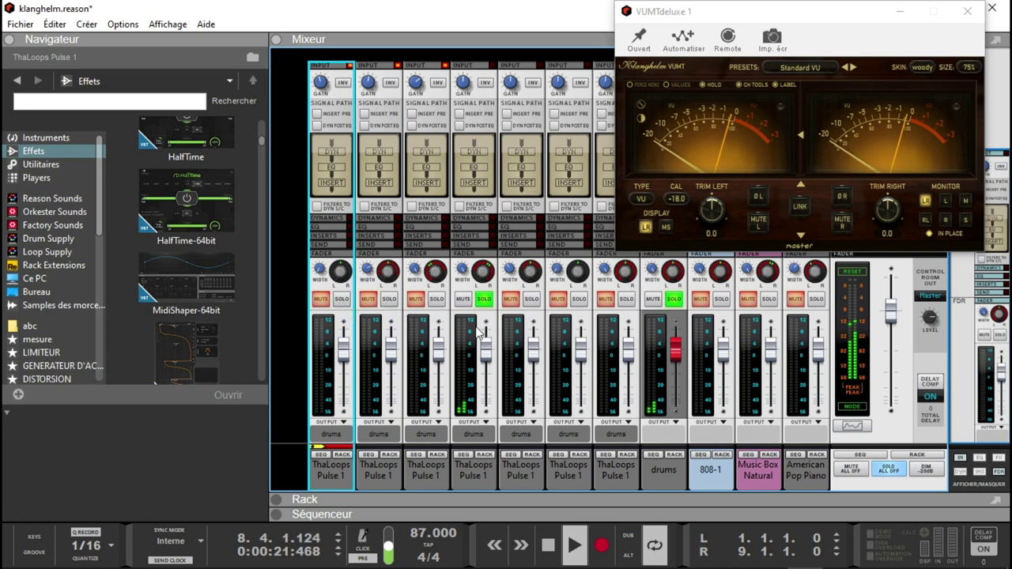
drag(460, 85, 457, 80)
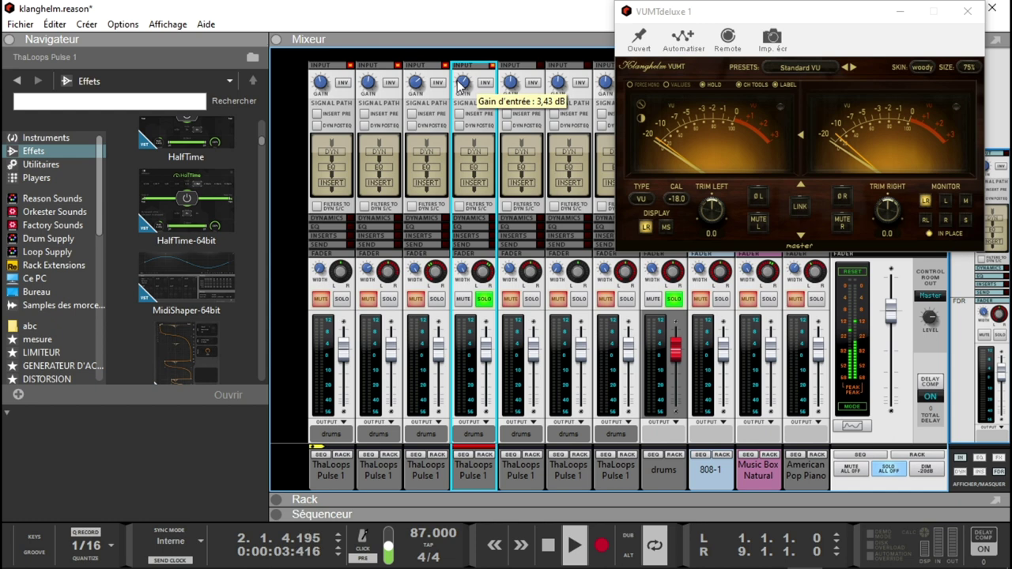
click(435, 301)
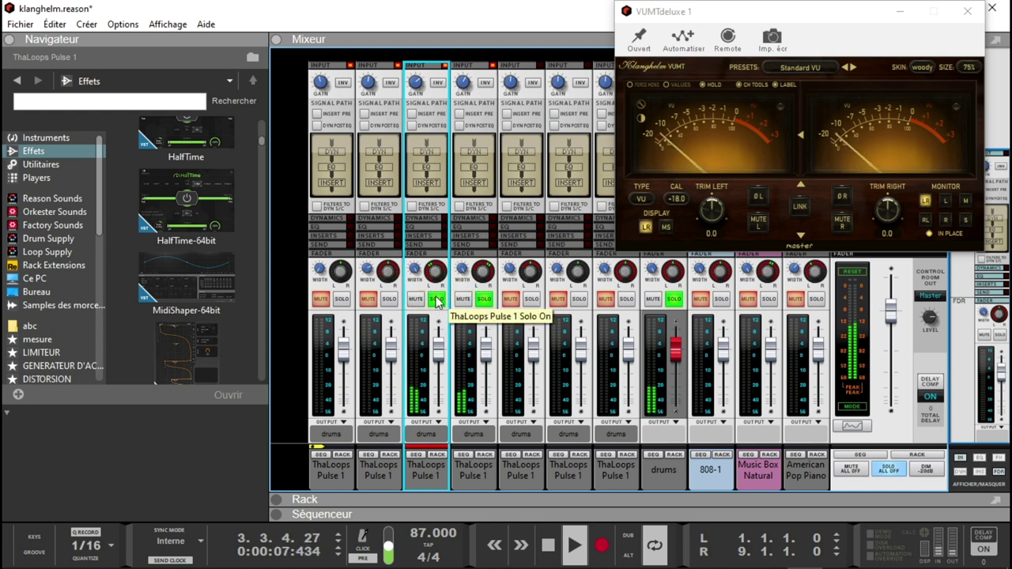
Solo only the fifth ThaLoops Pulse 1 channel within the drums and set its input gain to 3.43 dB
click(530, 302)
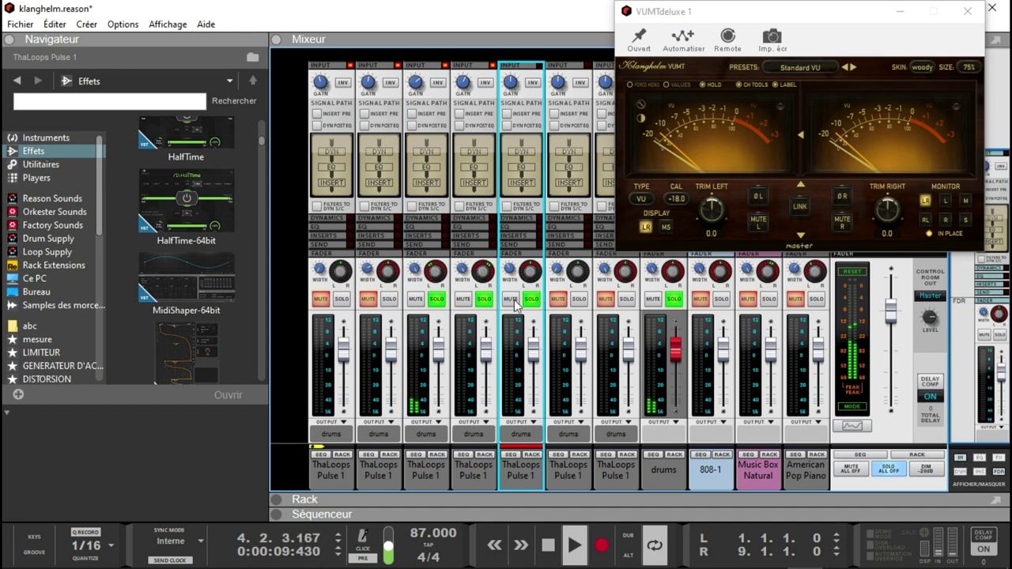
click(485, 301)
click(436, 301)
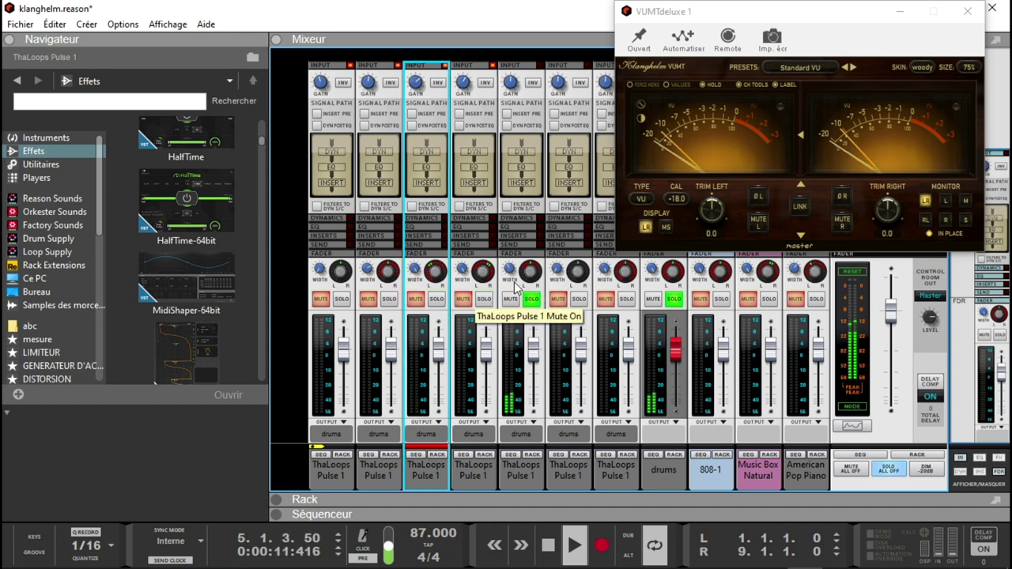
click(510, 86)
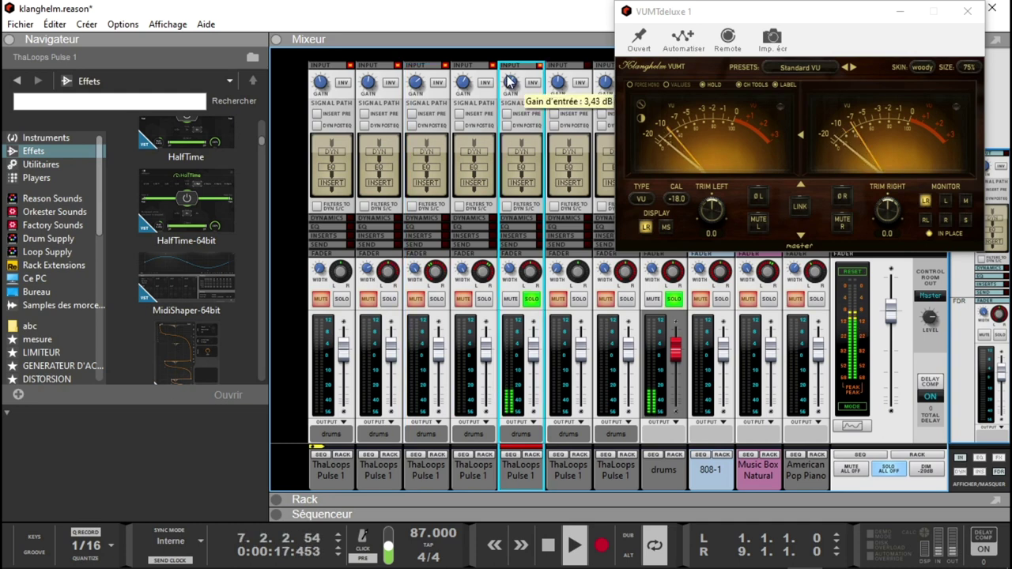
Solo the first four ThaLoops Pulse 1 channels together with the fifth to compare their combined level
click(480, 300)
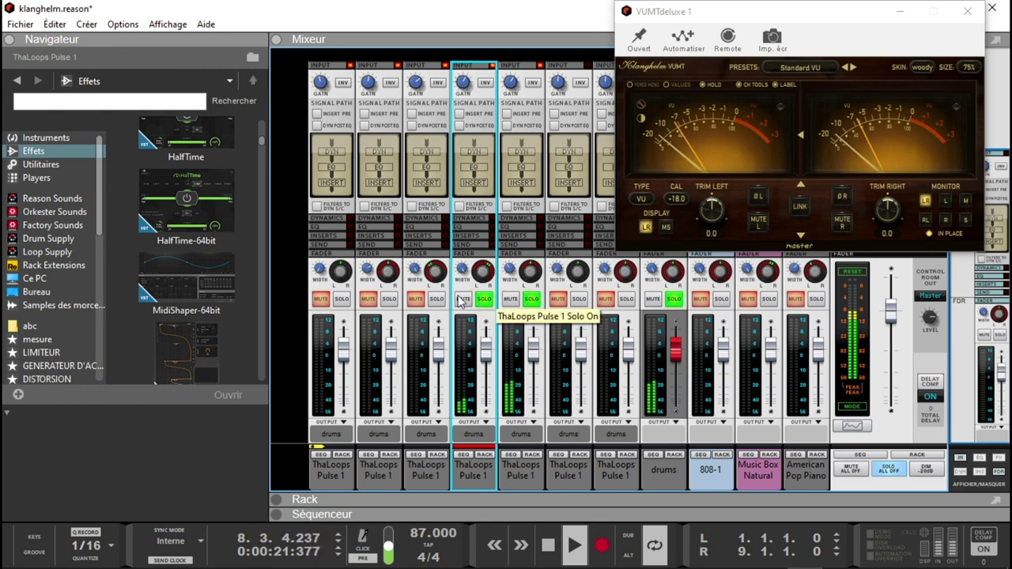
click(435, 301)
click(391, 301)
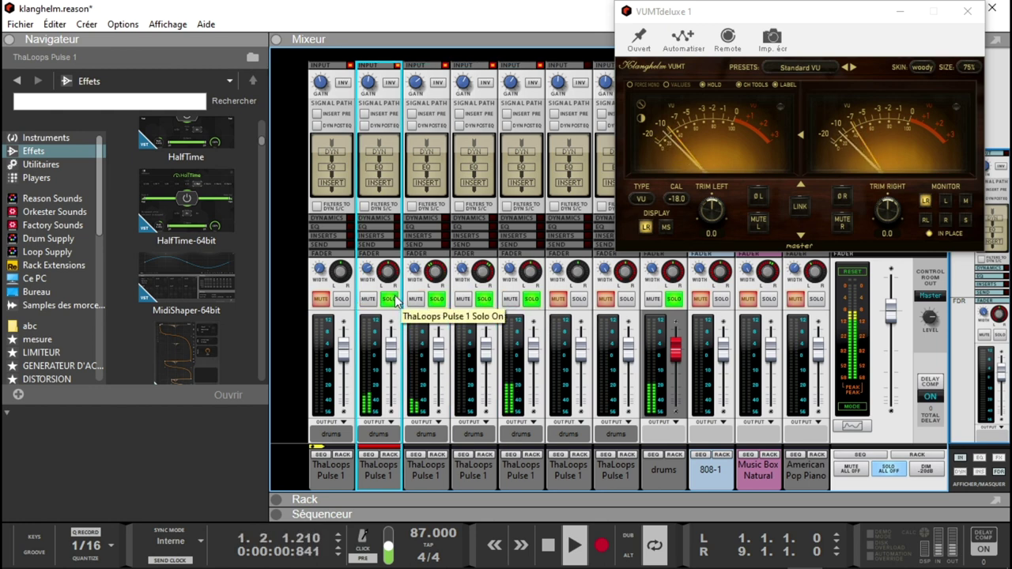
click(342, 299)
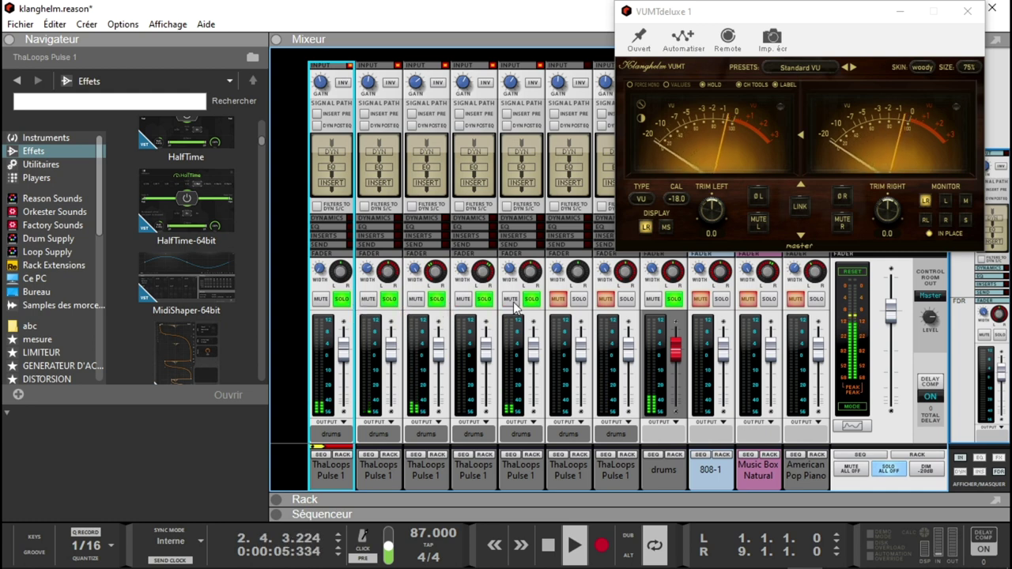
Unsolo the first five ThaLoops Pulse 1 channels to isolate the sixth one, and adjust its input gain
click(483, 300)
click(436, 299)
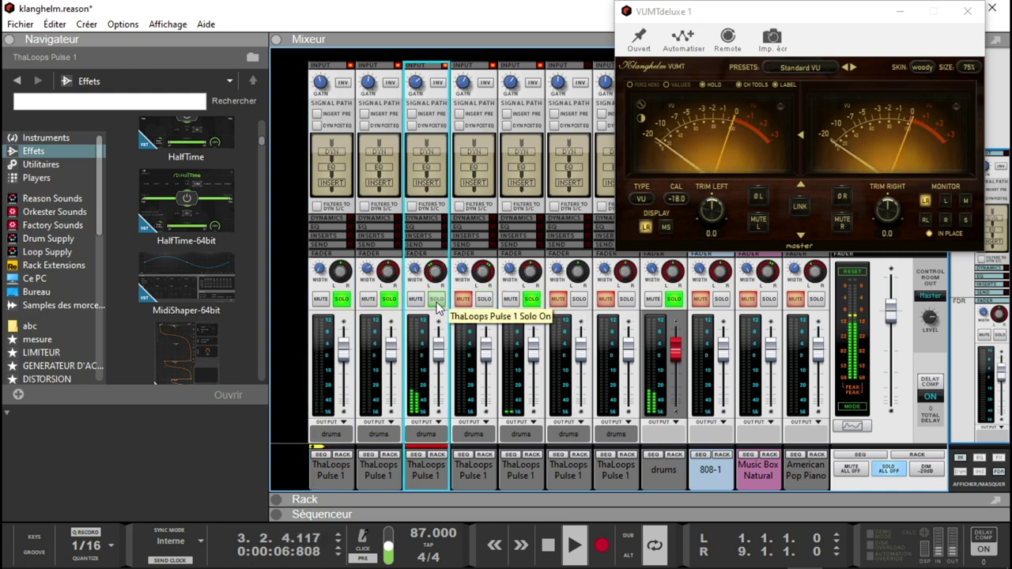
click(389, 300)
click(342, 300)
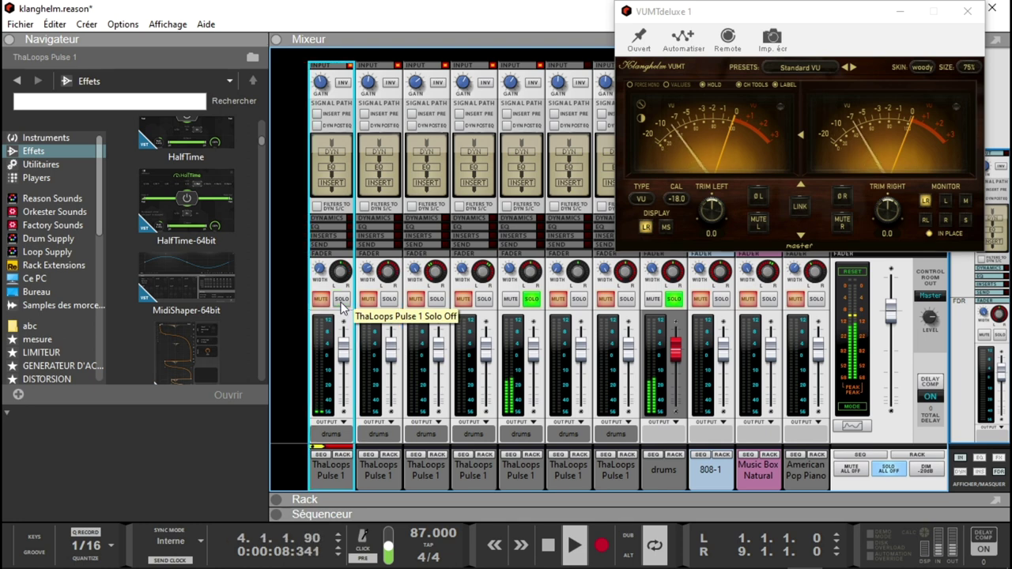
click(579, 299)
click(535, 299)
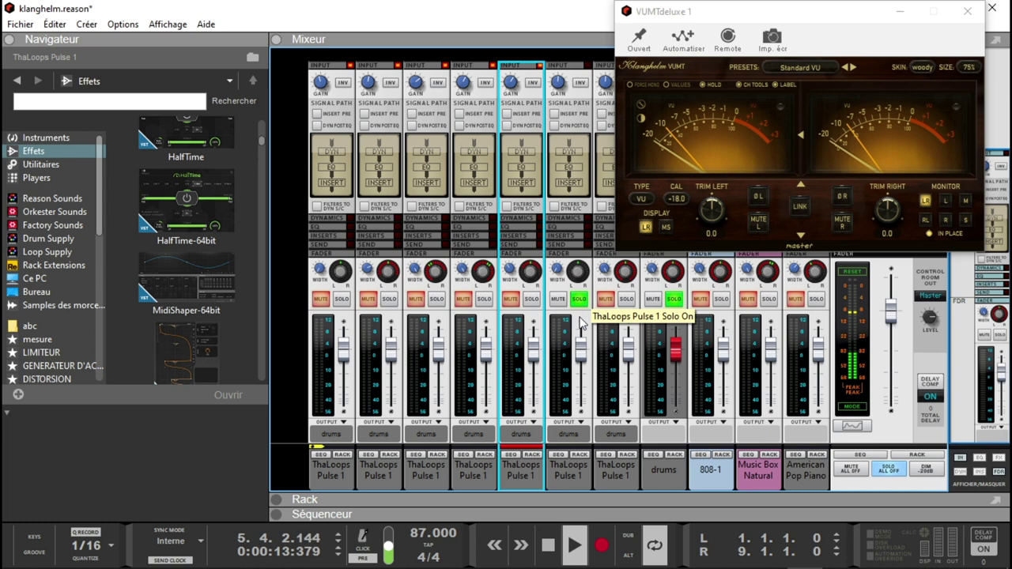
click(558, 82)
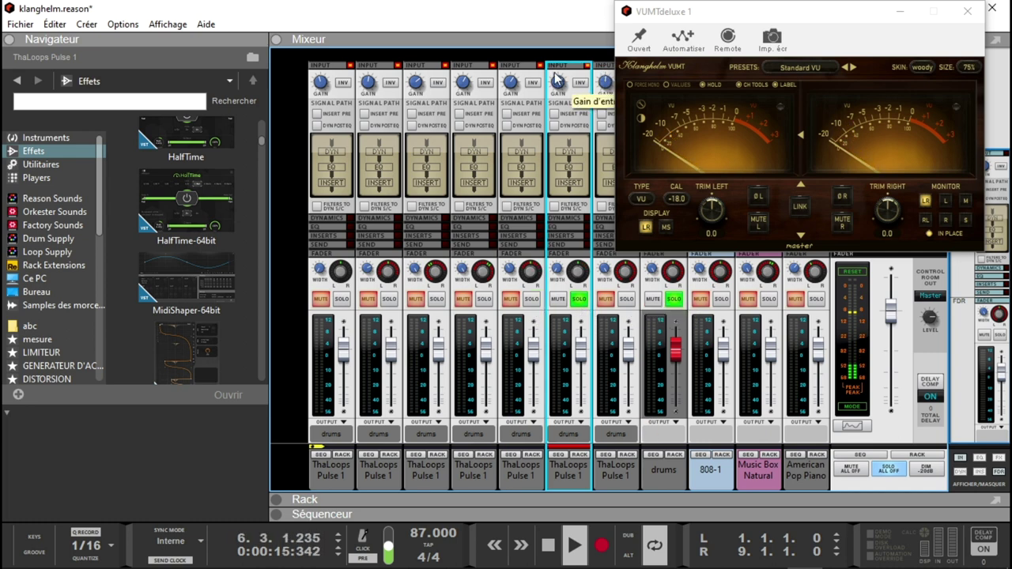
Solo the seventh ThaLoops Pulse 1 channel in place of the sixth and adjust its input gain
click(626, 299)
click(580, 299)
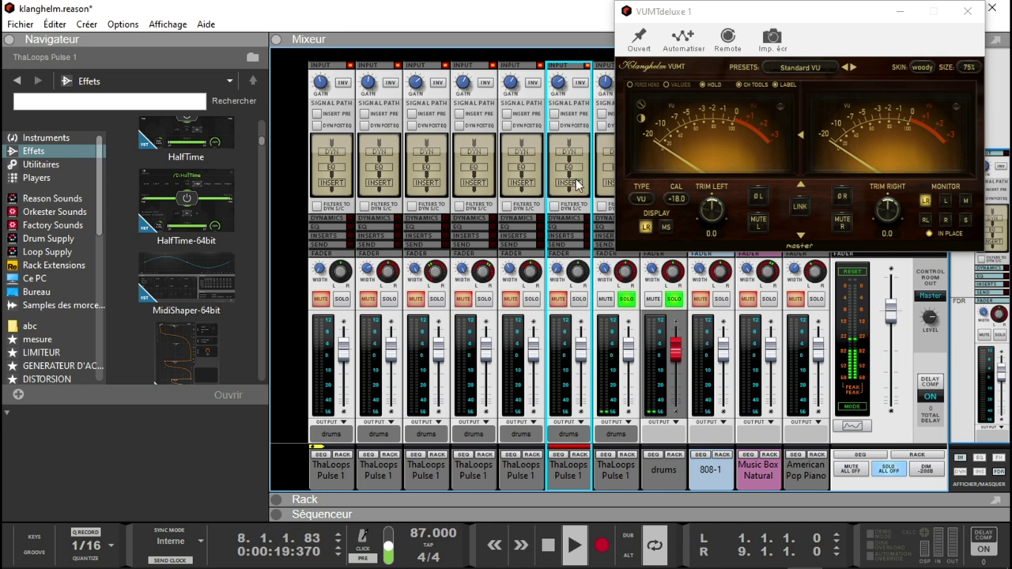
click(604, 83)
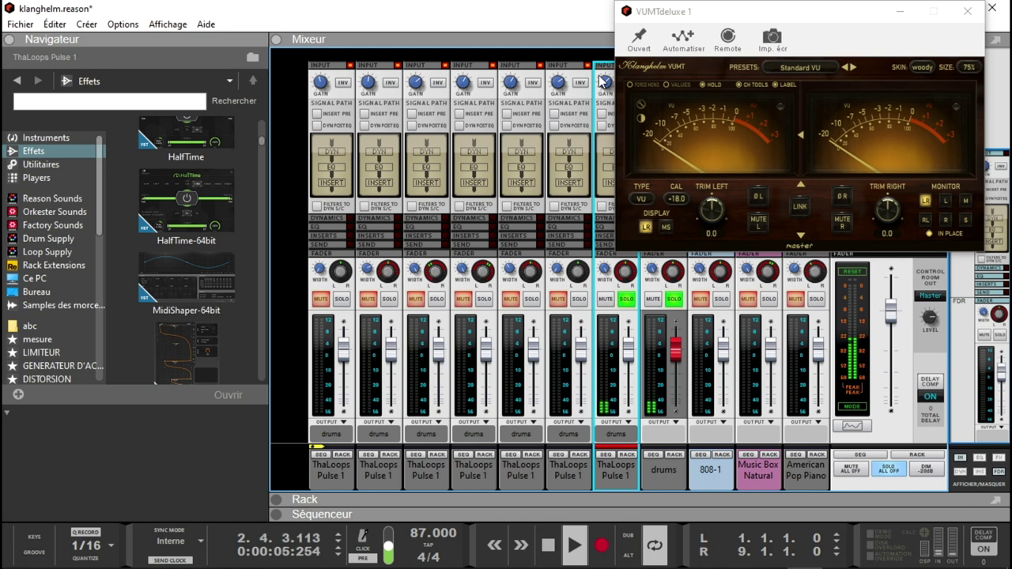
Unsolo the seventh ThaLoops Pulse 1 channel to hear the whole drums bus, and move the VUMTdeluxe window clear of the drums channel
click(626, 299)
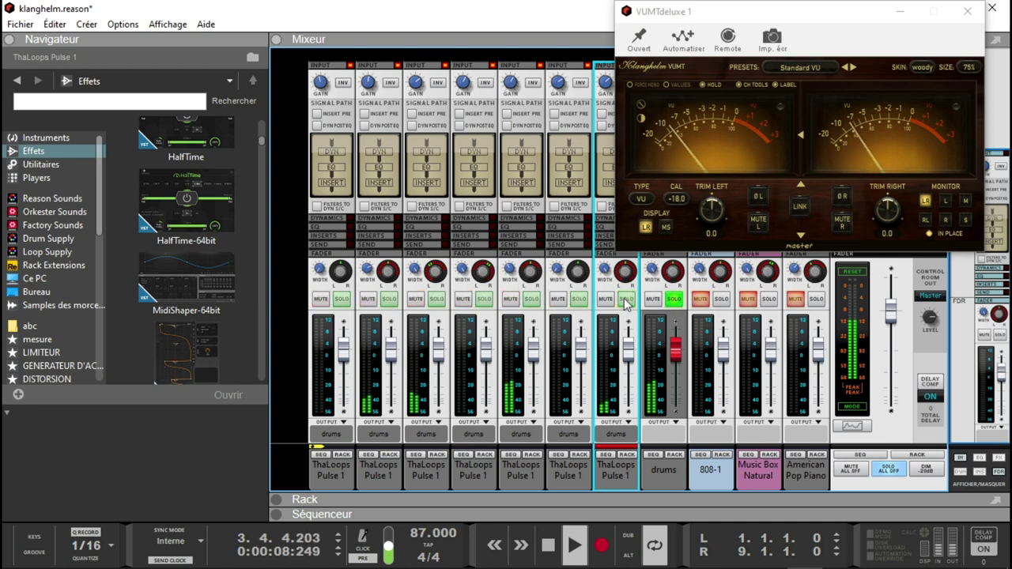
click(673, 300)
click(673, 300)
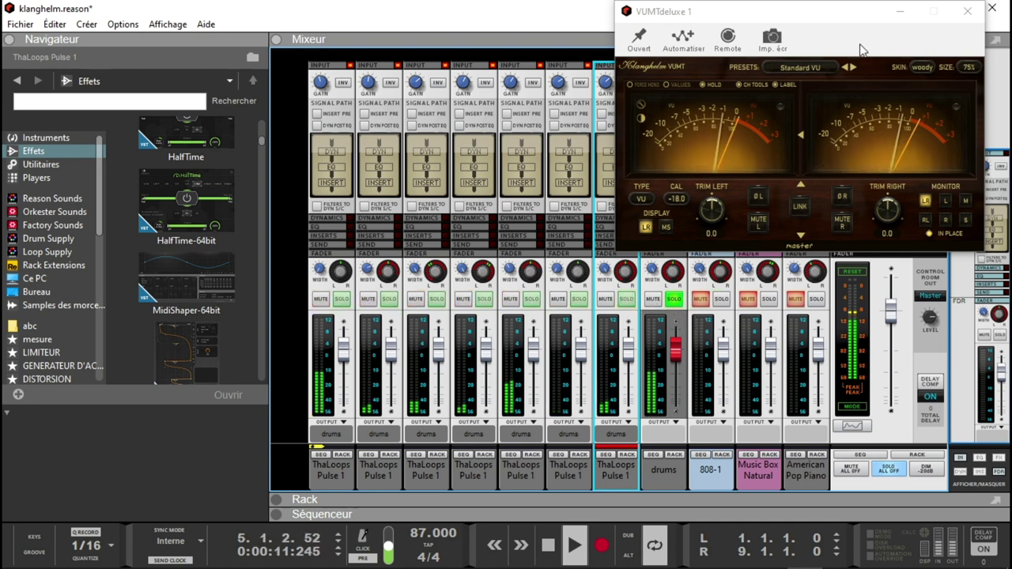
drag(864, 11, 383, 40)
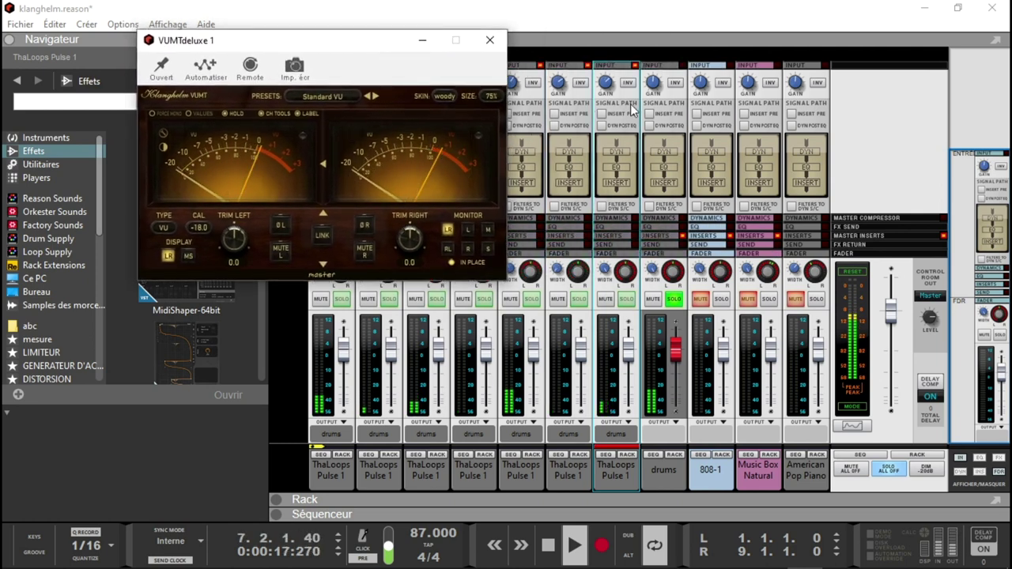
Lower the drums bus input gain to -2.86 dB and nudge it back up slightly against the VU meter
click(652, 83)
drag(651, 83, 650, 91)
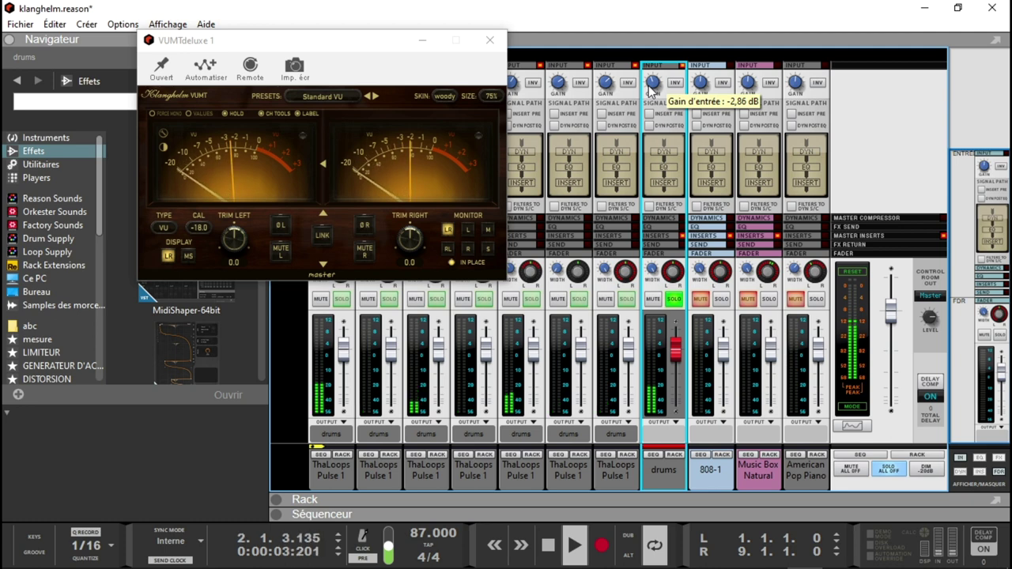
drag(648, 90, 648, 88)
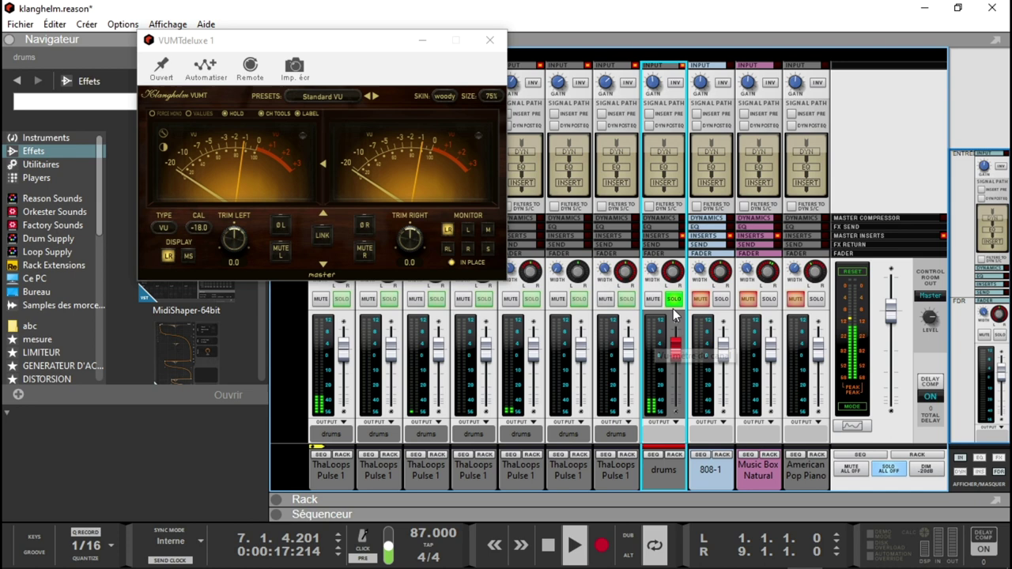
Solo the 808-1 channel instead of drums and trim its input gain, trying -9.71, -7.43 and -10.86 dB before raising it slightly
click(722, 301)
click(675, 301)
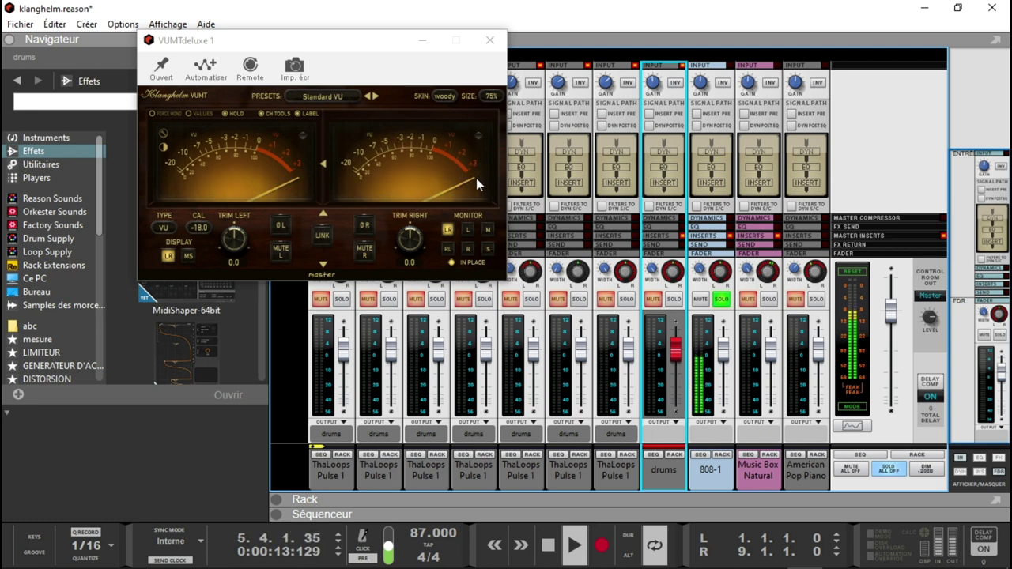
click(701, 87)
drag(700, 87, 701, 95)
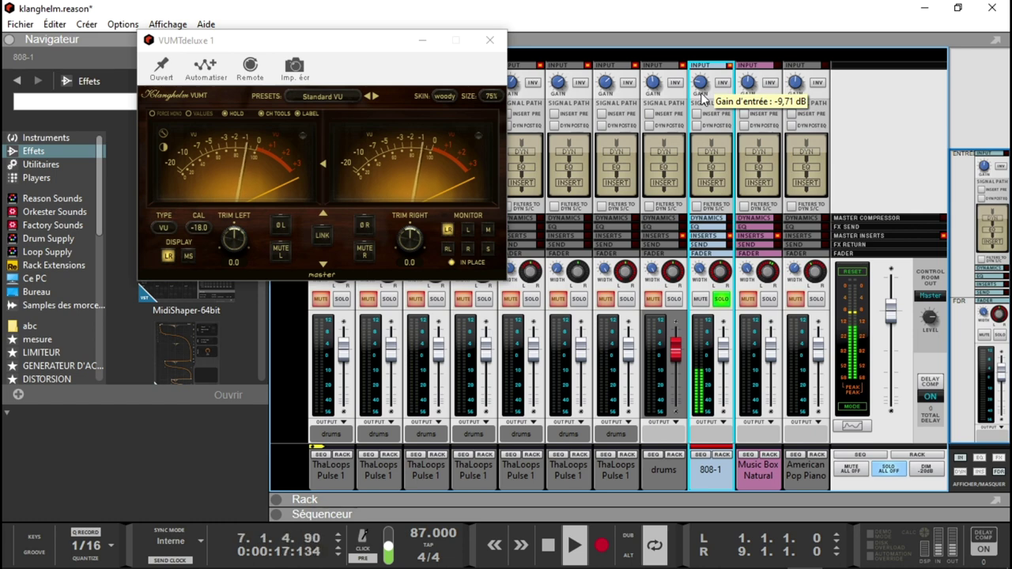
scroll(701, 93, up, 1)
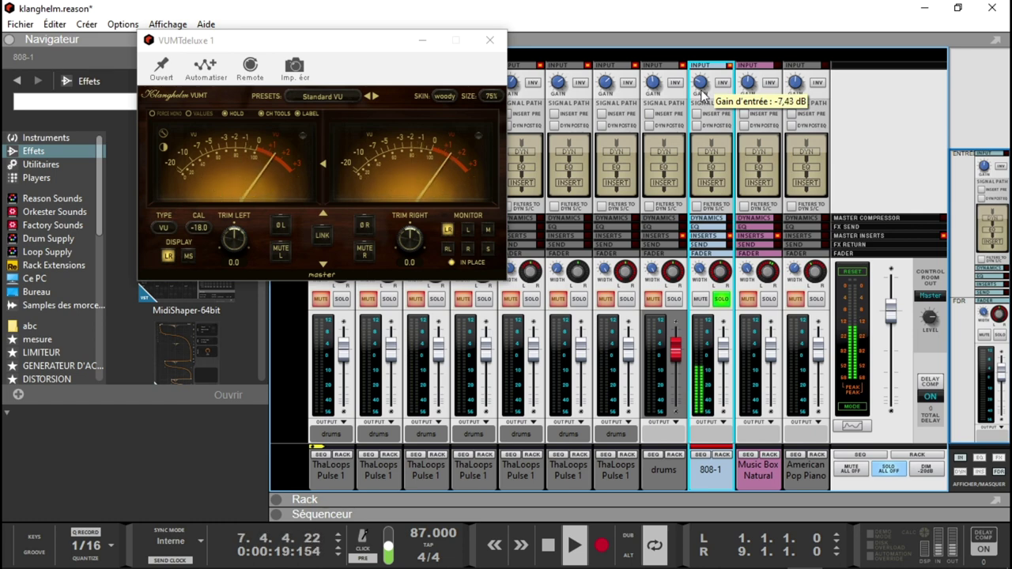
scroll(702, 93, down, 3)
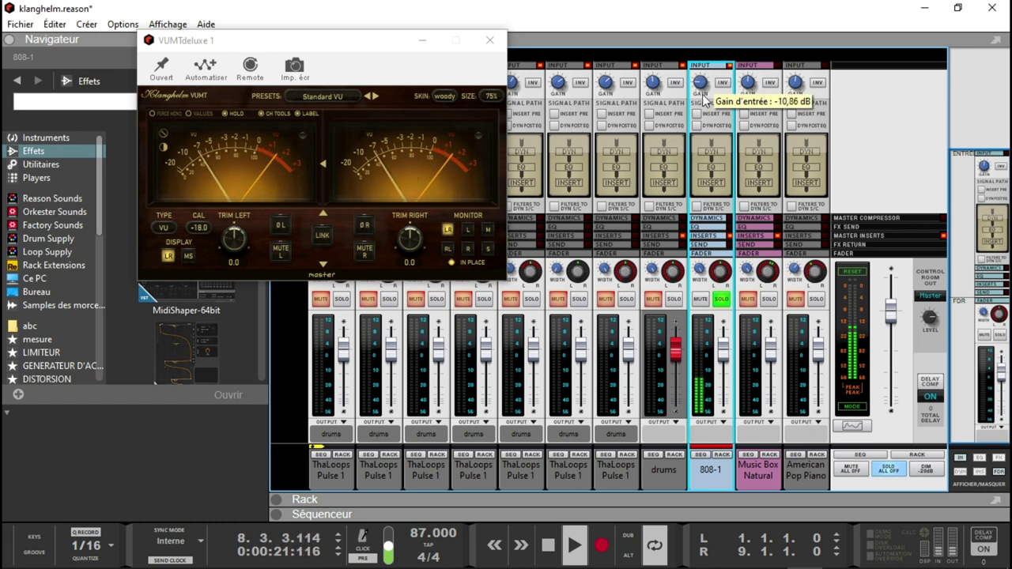
scroll(702, 94, up, 1)
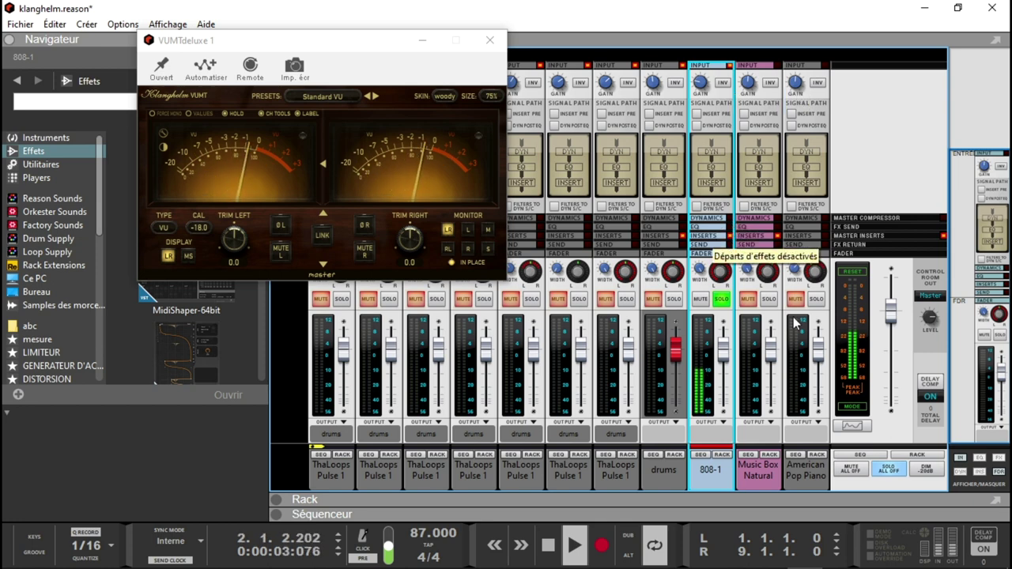
Solo the Music Box Natural channel in place of 808-1 and set its input gain to -5.71 dB
click(767, 301)
click(721, 300)
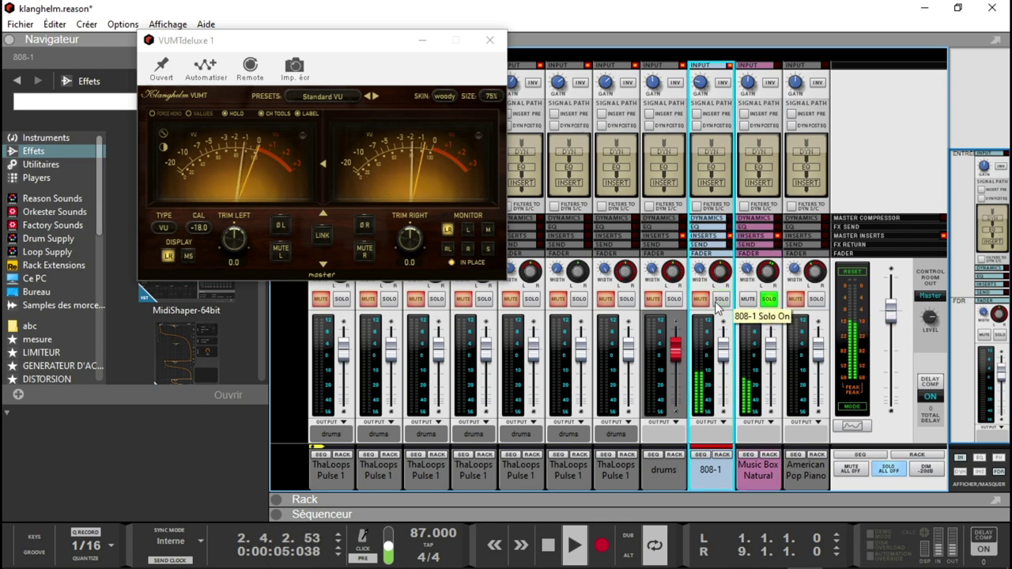
click(748, 91)
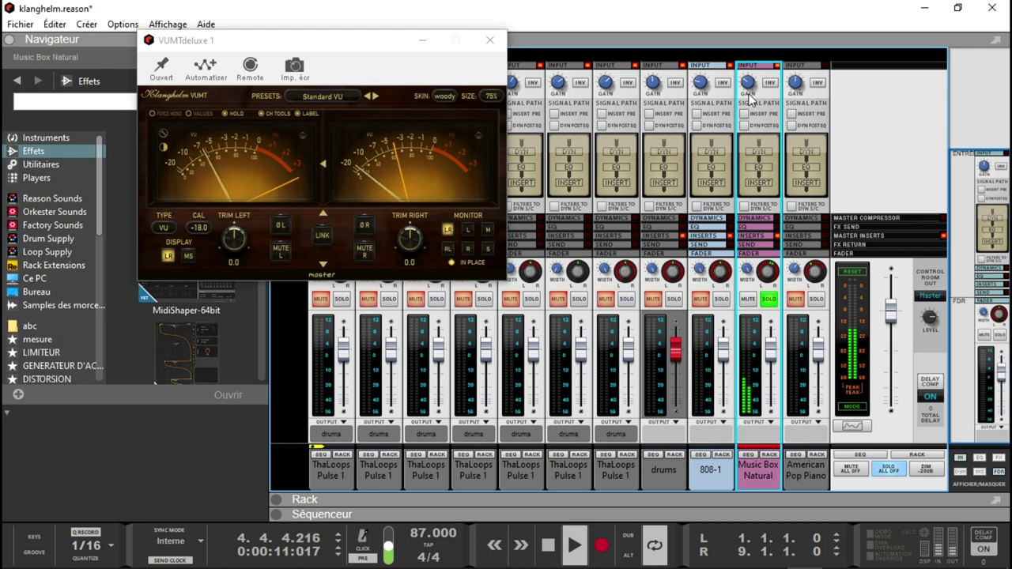
mouse_move(751, 87)
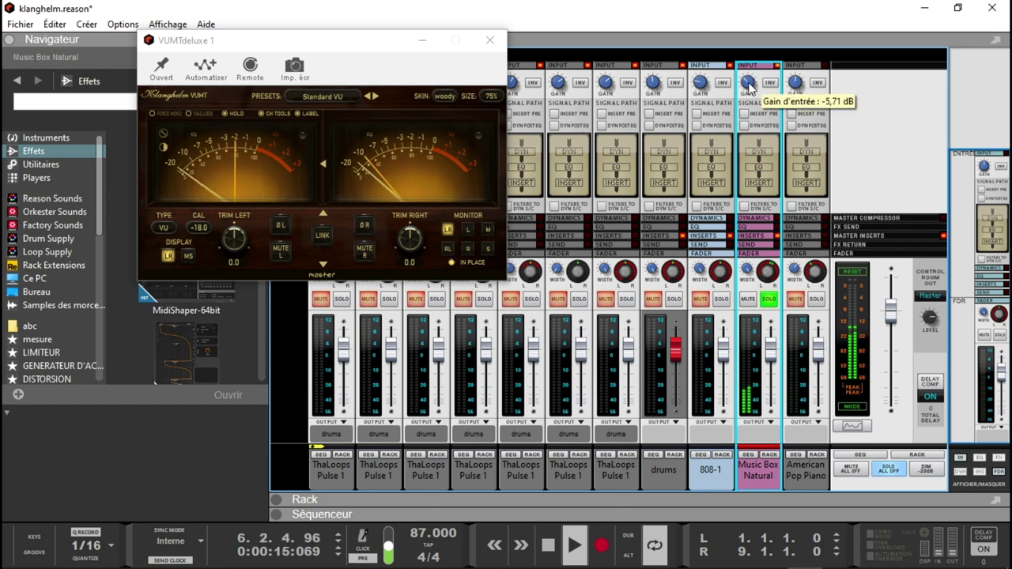
Solo the American Pop Piano channel in place of Music Box Natural and adjust its input gain
click(816, 300)
click(769, 299)
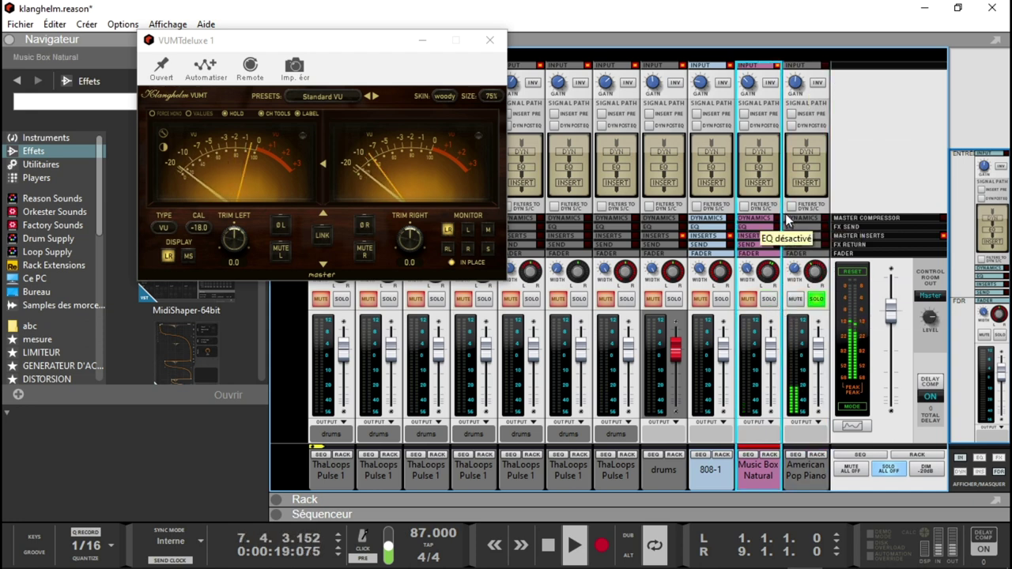
click(796, 86)
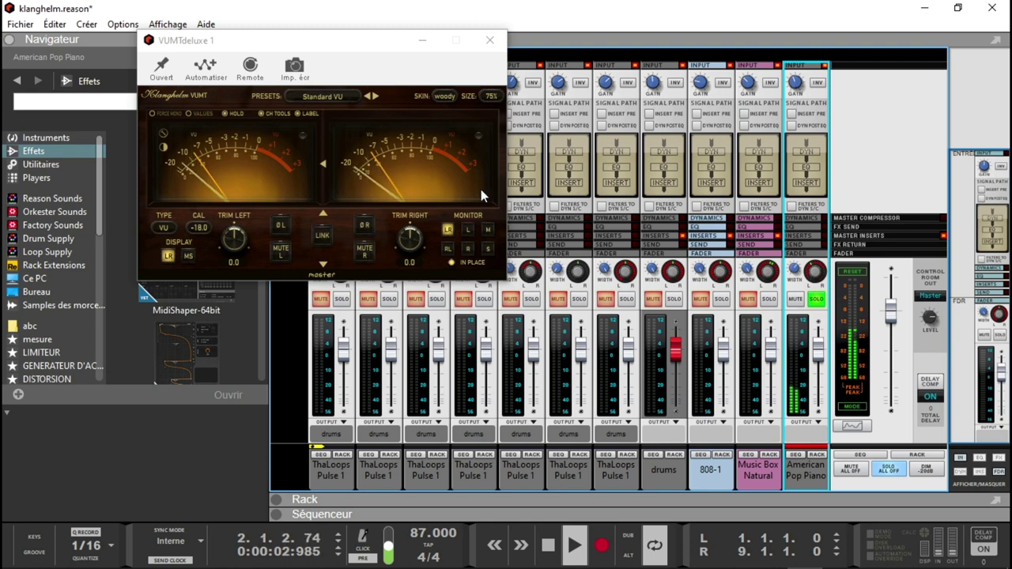
Load the Standard RMS-Meter metering preset in VUMTdeluxe and unsolo American Pop Piano to meter the full mix
click(330, 96)
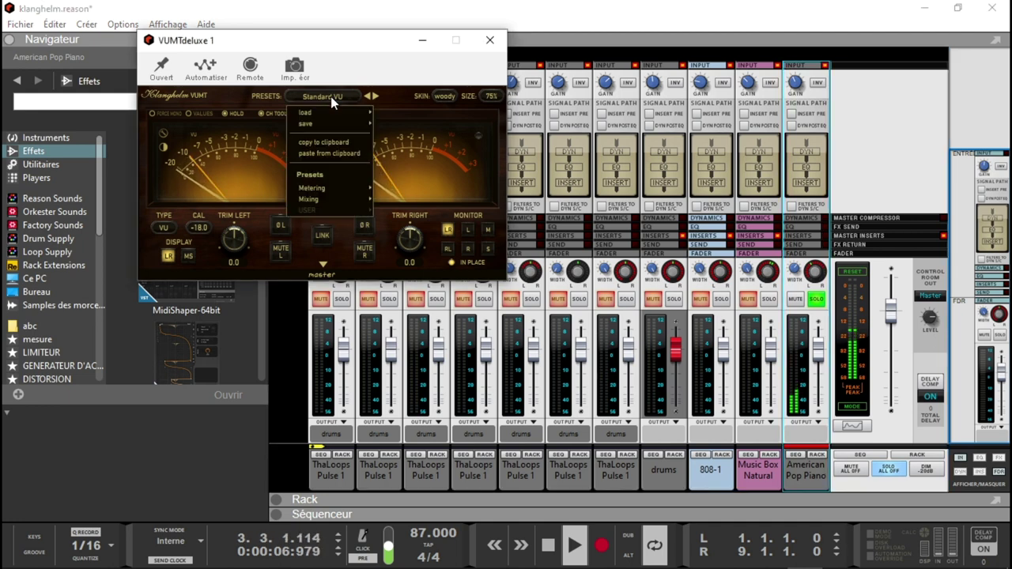
mouse_move(345, 193)
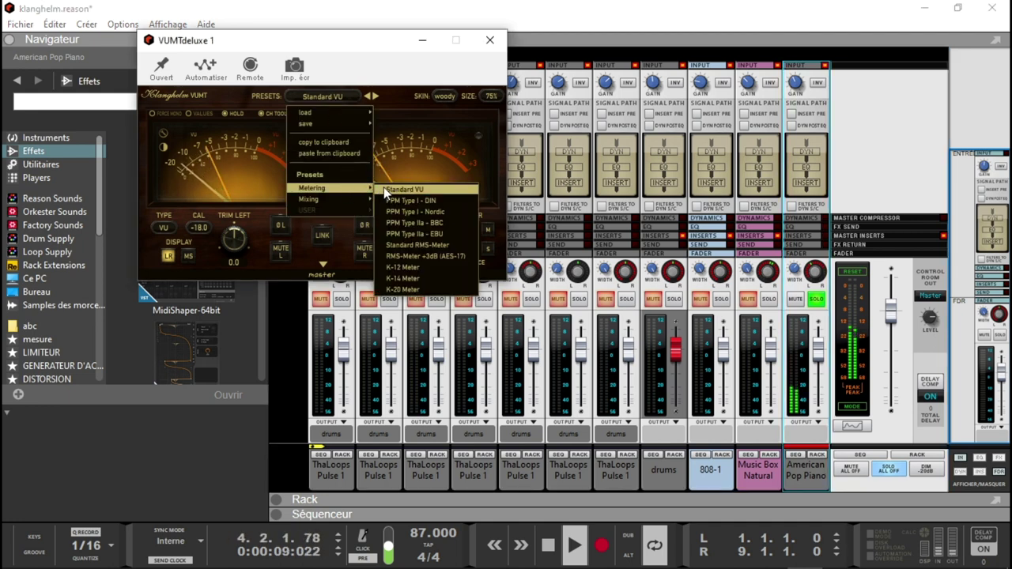
click(427, 245)
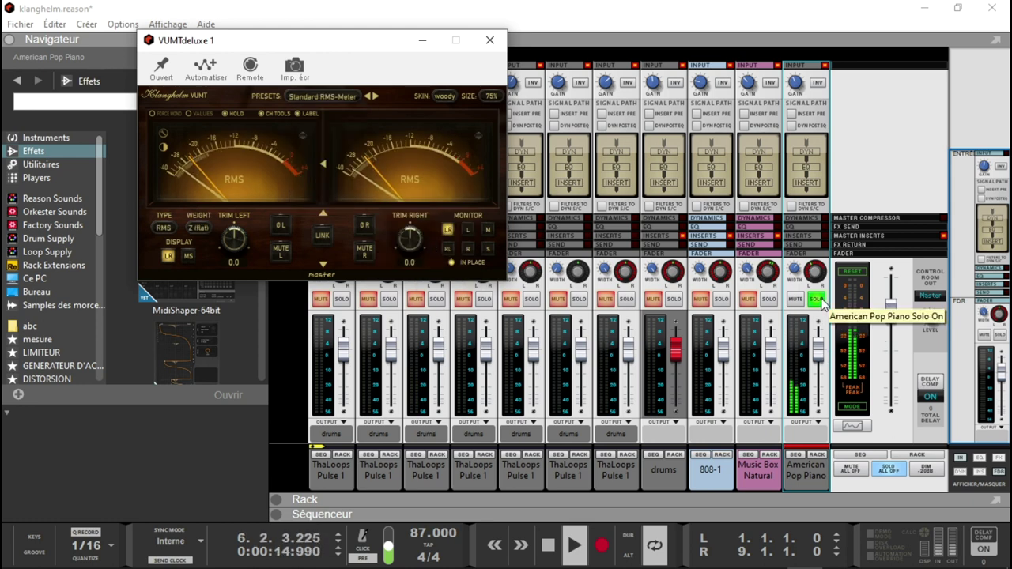
click(819, 300)
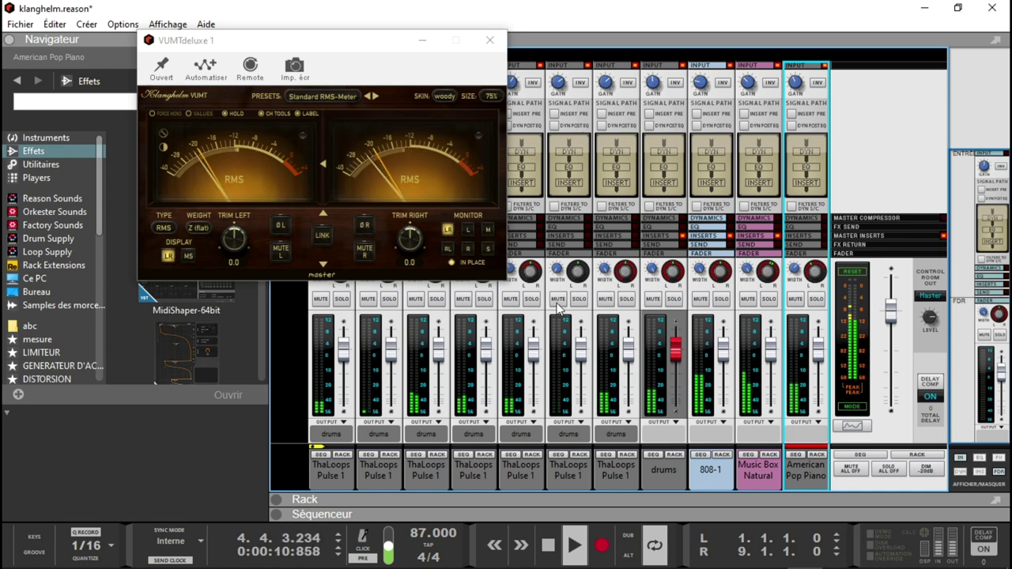
Set Music Box Natural's input gain to -8.57 dB and trim the input gains of 808-1 and American Pop Piano within the full mix
click(747, 83)
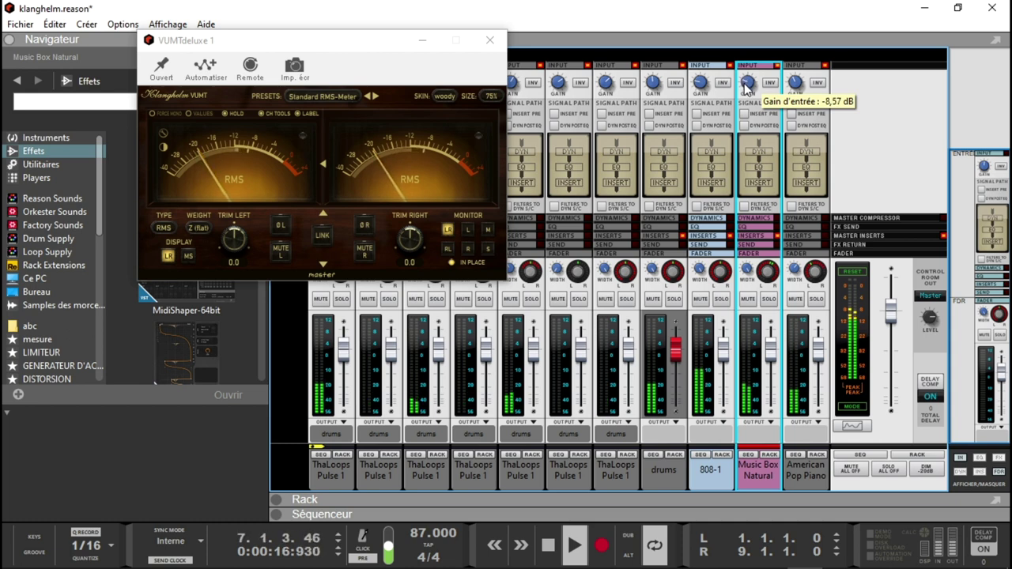
click(701, 84)
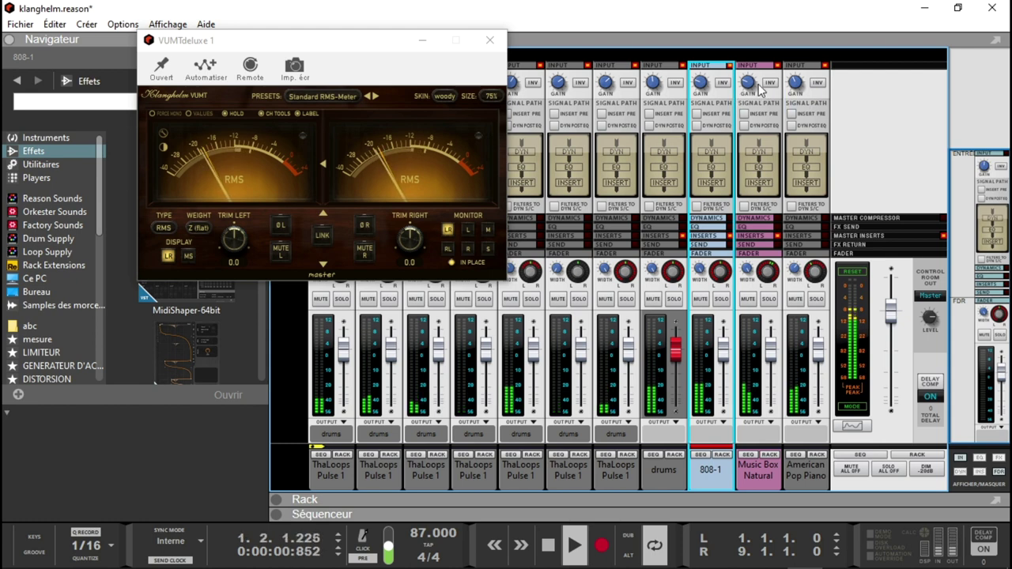
click(795, 87)
scroll(794, 87, down, 2)
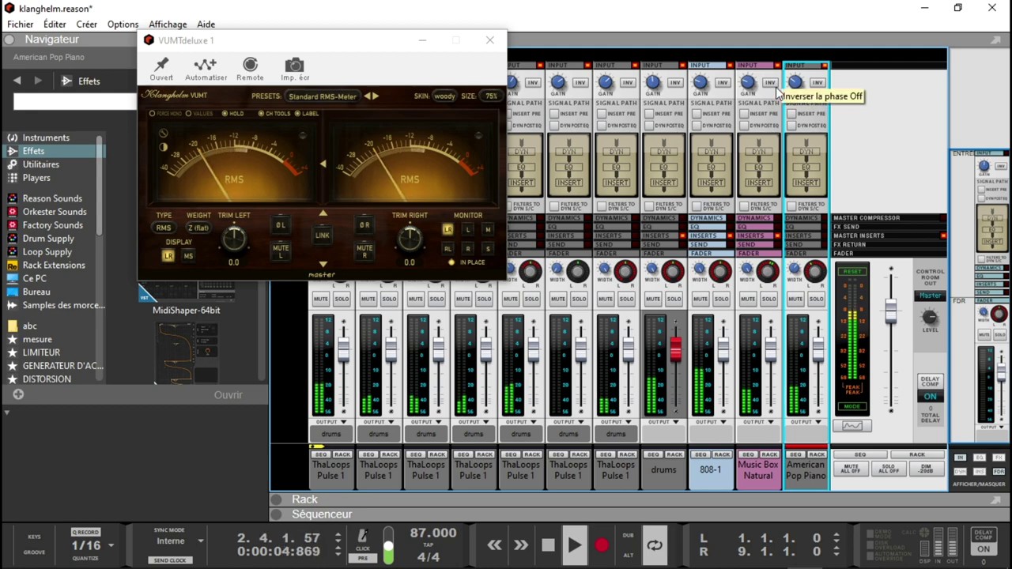
Close the VUMTdeluxe window, show the rack in place of the mixer and sequencer, and solo the drums bus there
click(490, 40)
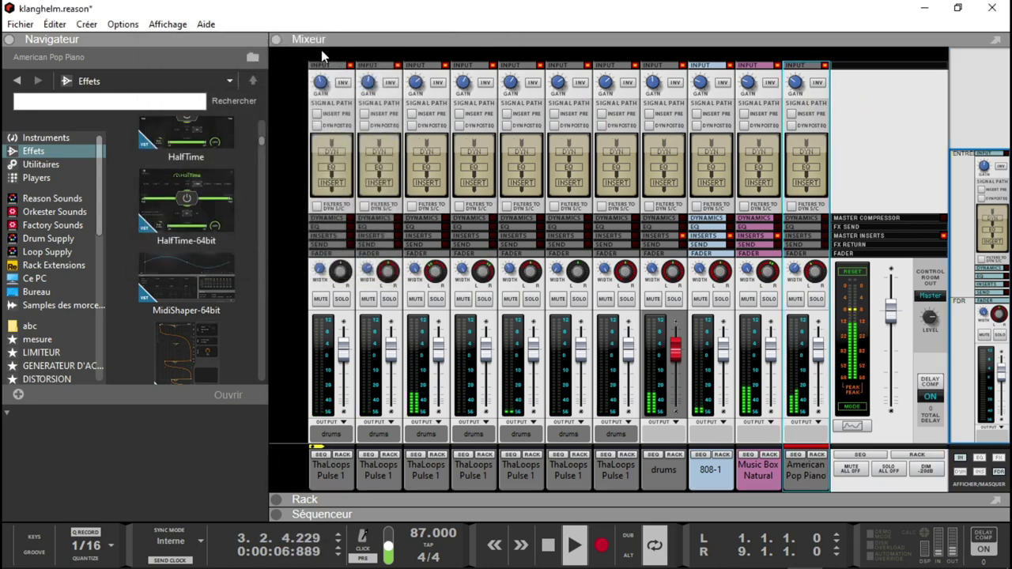
click(276, 40)
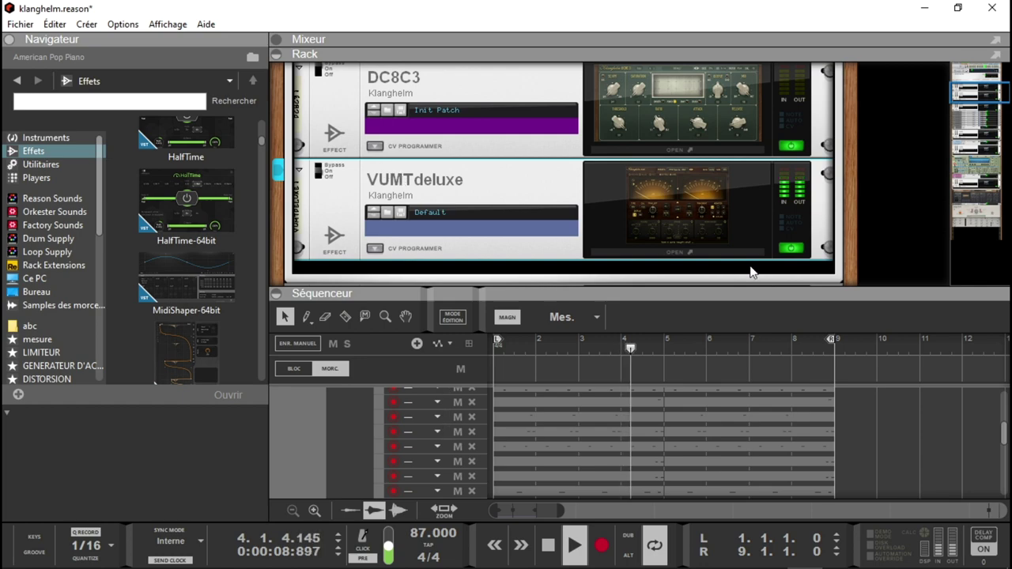
click(277, 294)
click(988, 107)
drag(988, 107, 988, 124)
click(432, 180)
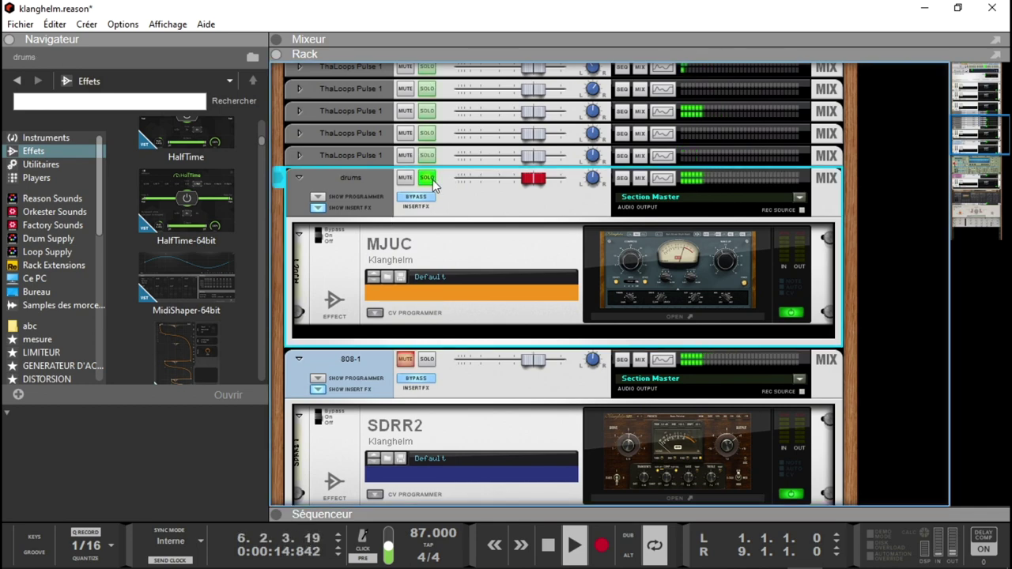
Open the MJUC compressor on the drums bus, stop playback and switch the plugin to the Mk1 model
click(661, 299)
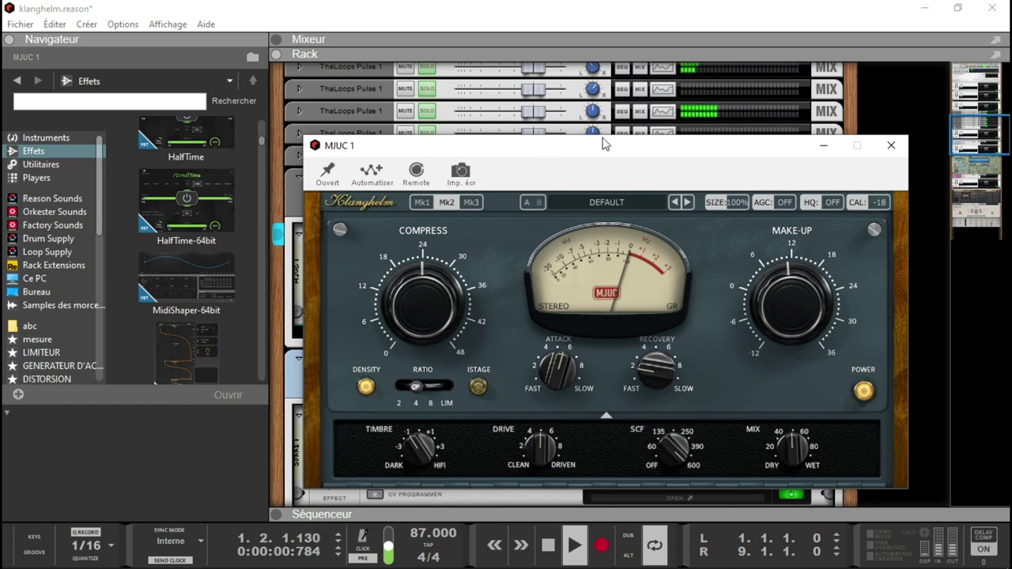
click(994, 297)
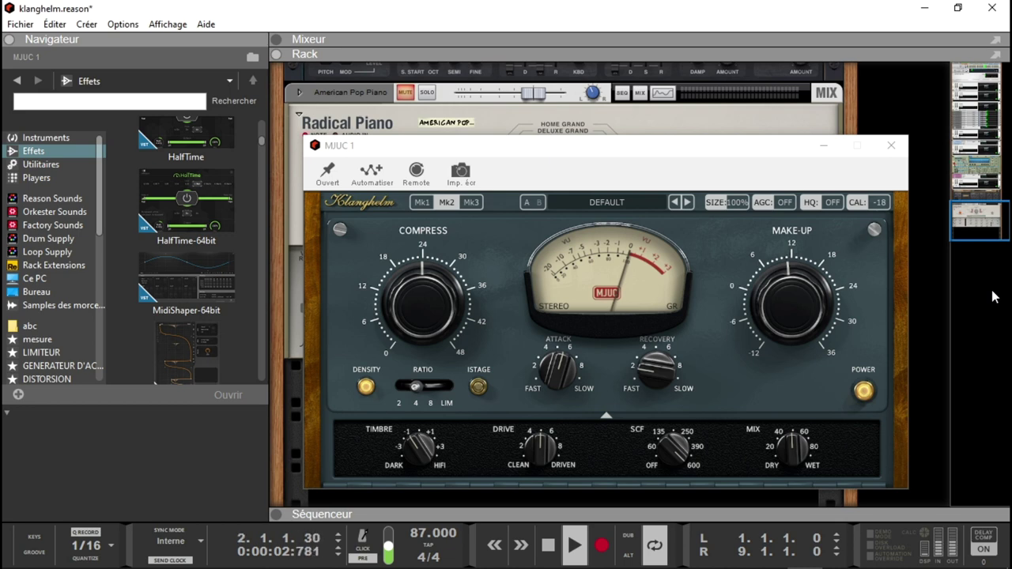
key(space)
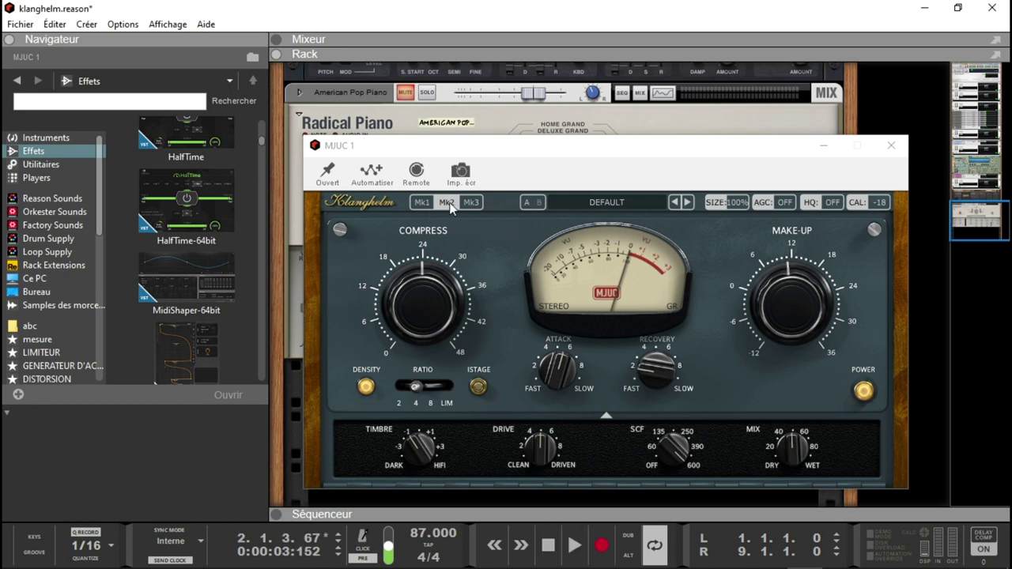
click(422, 204)
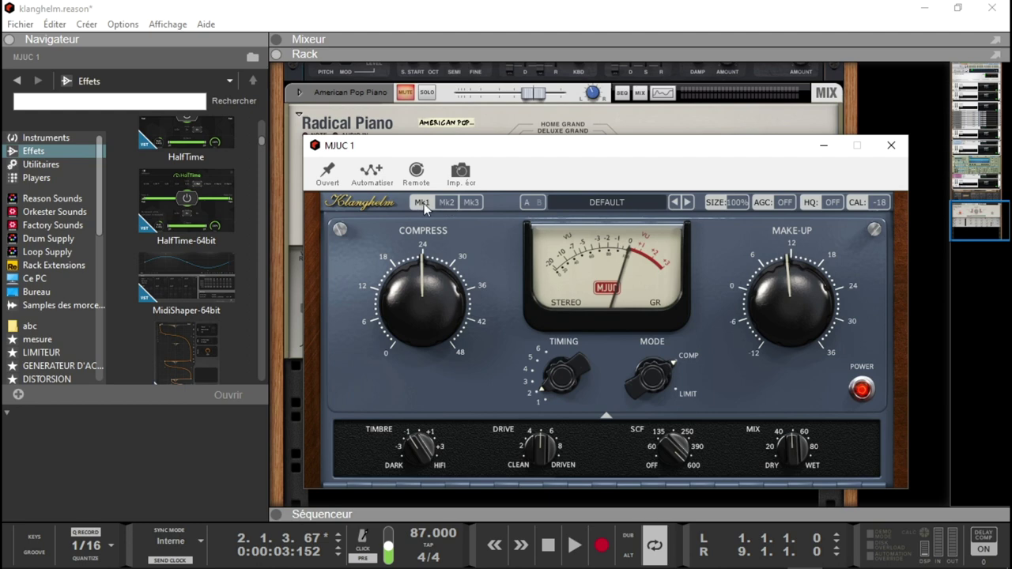
Switch MJUC to the Mk2 model and on to Mk3, and browse the factory preset categories without loading any preset
click(446, 204)
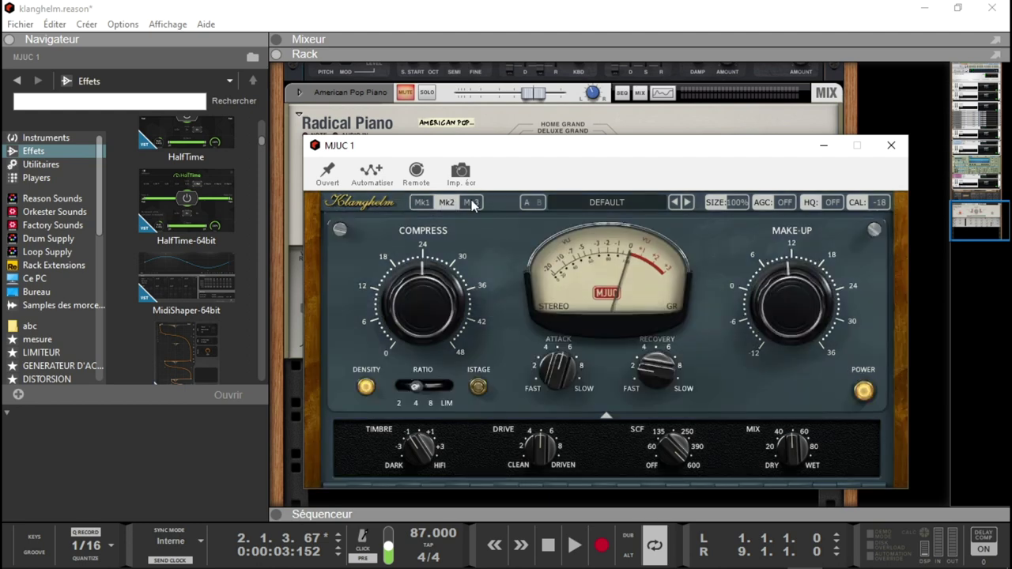
click(470, 203)
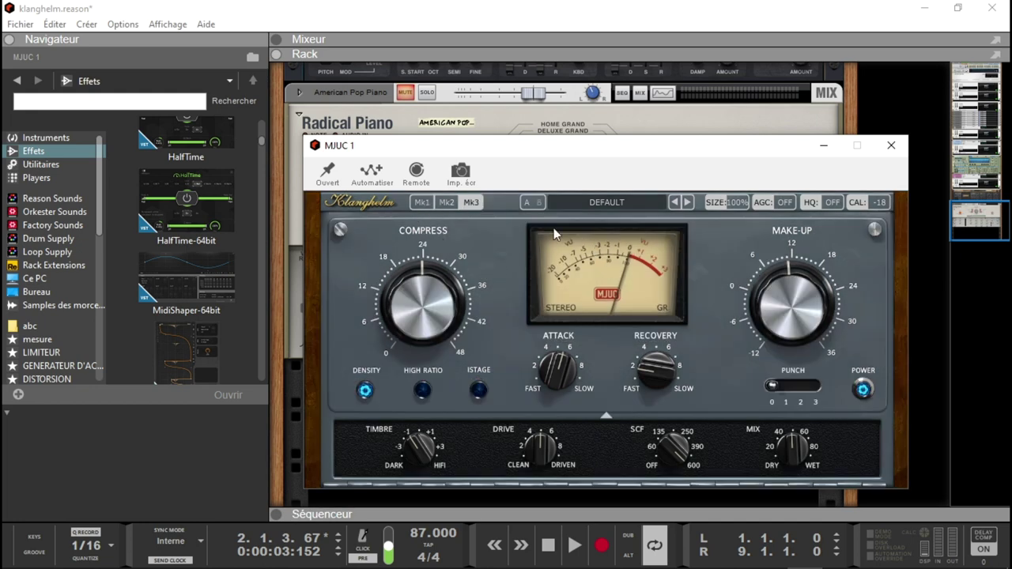
click(606, 203)
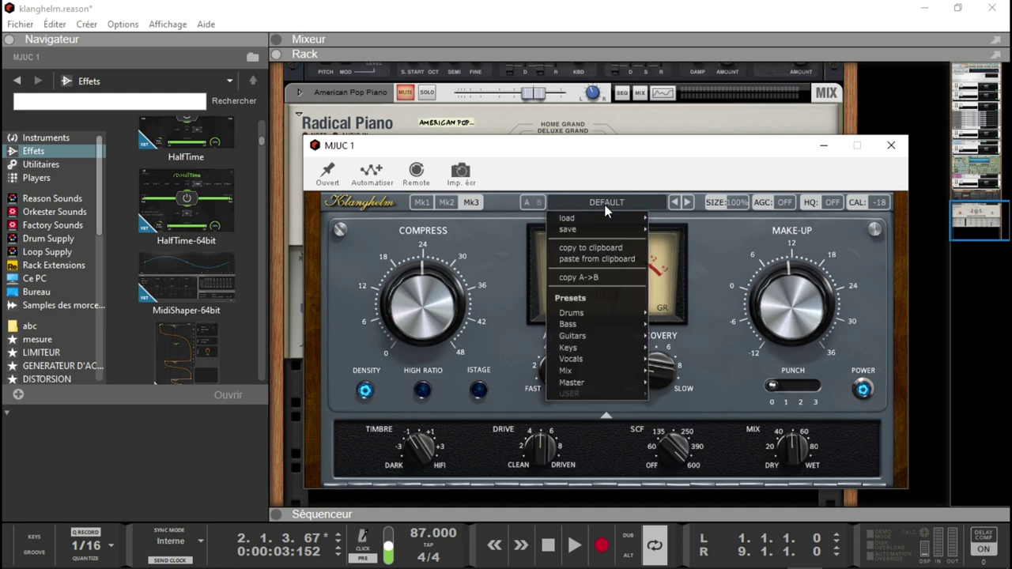
mouse_move(587, 385)
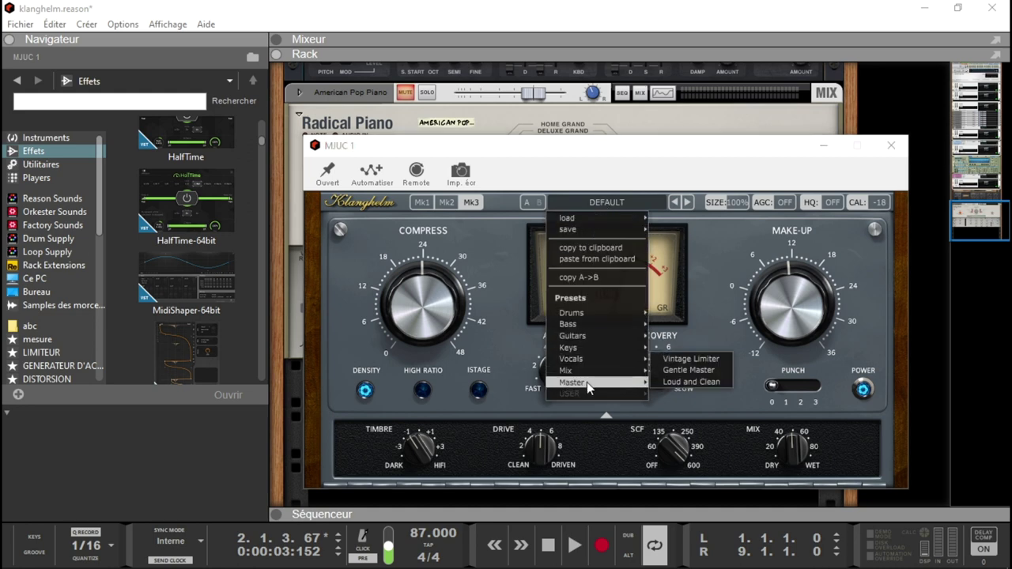
mouse_move(577, 317)
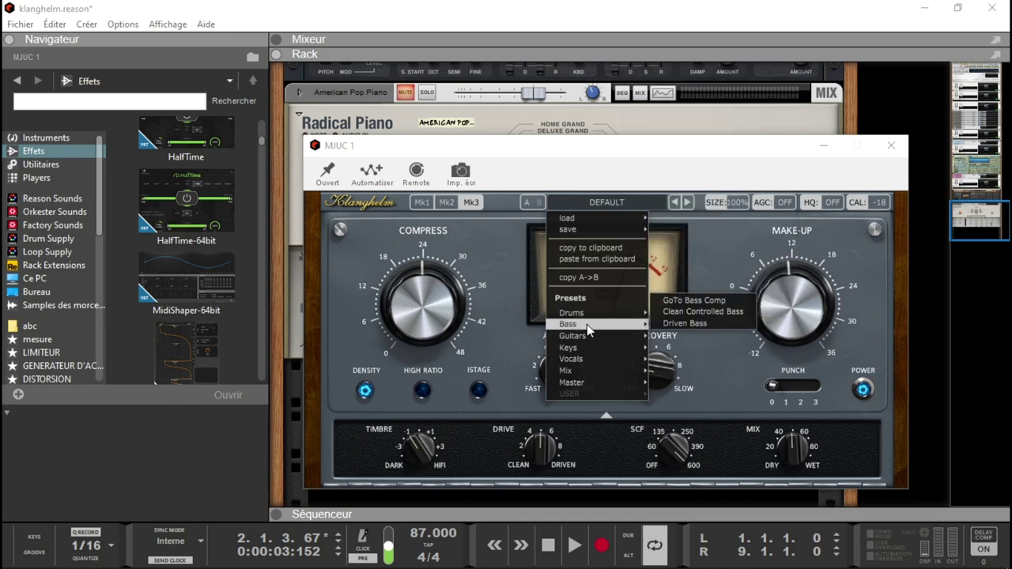
mouse_move(601, 352)
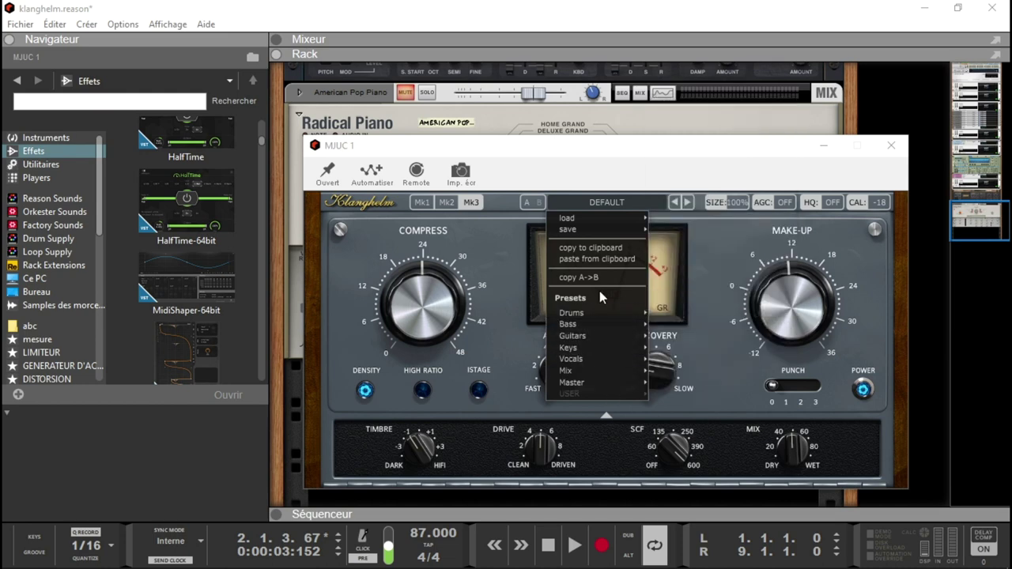
click(535, 184)
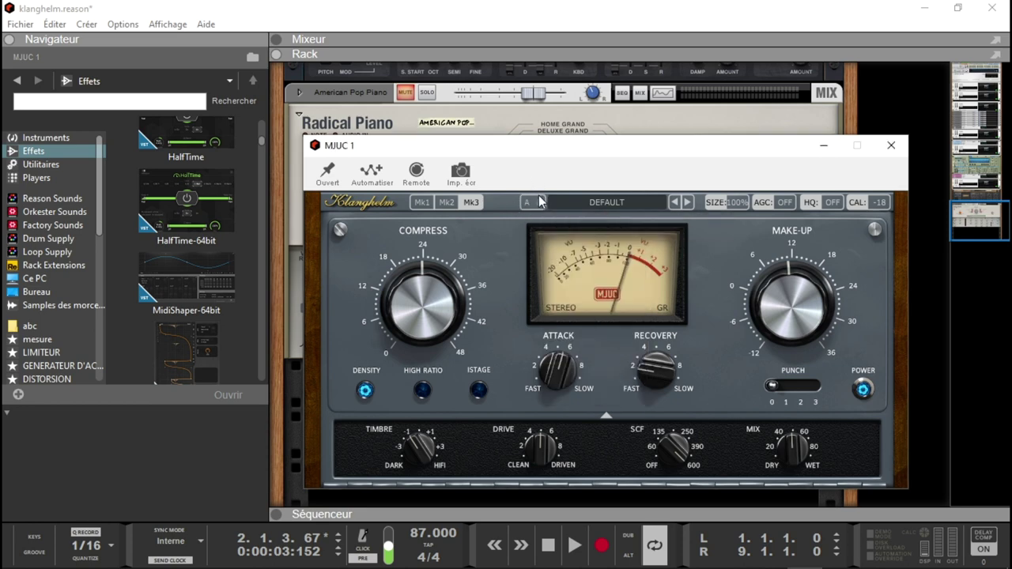
Compare MJUC's A and B settings, unfold the Timbre, Drive, SCF and Mix controls in B, and return to A
click(539, 204)
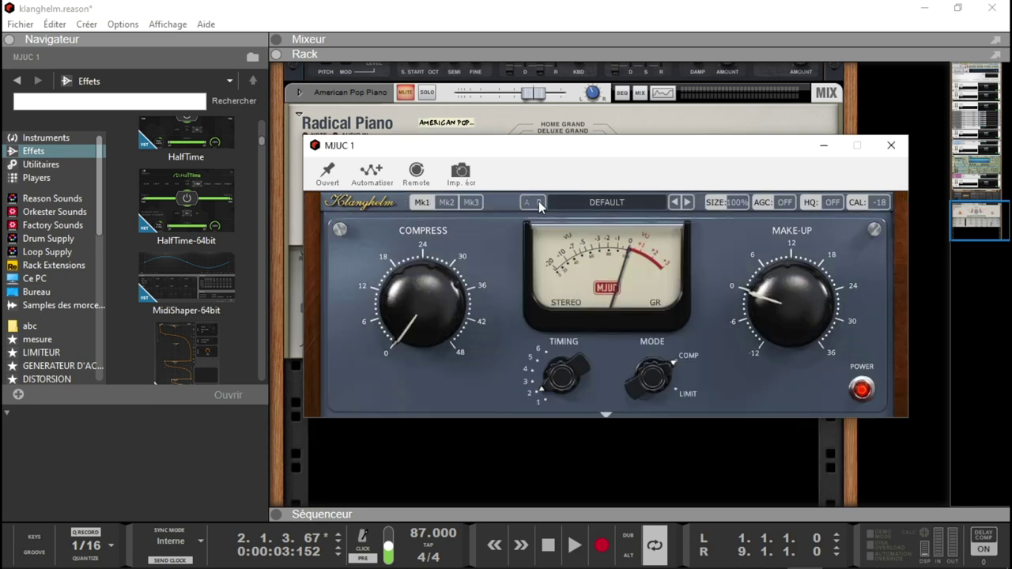
click(525, 203)
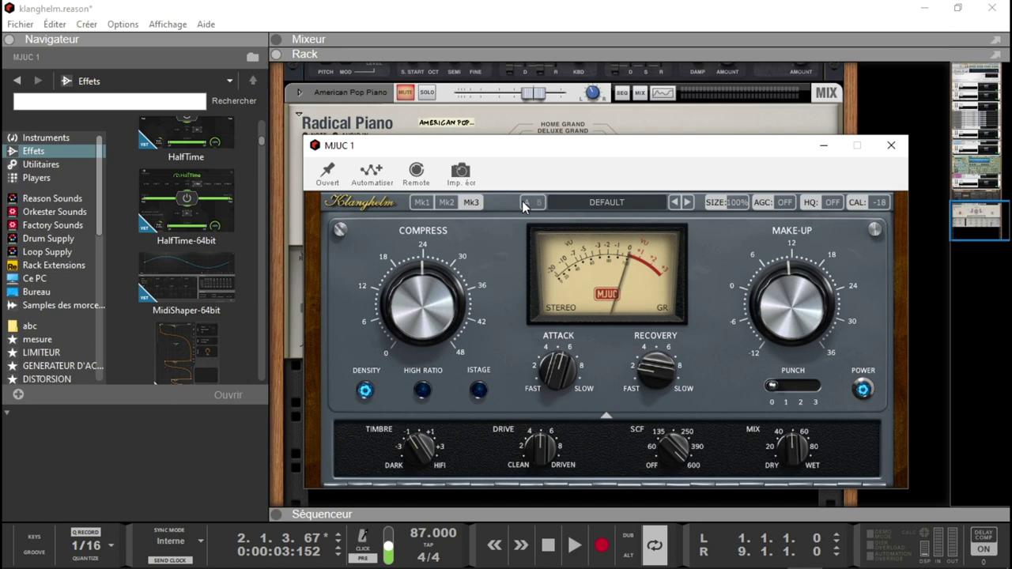
click(539, 204)
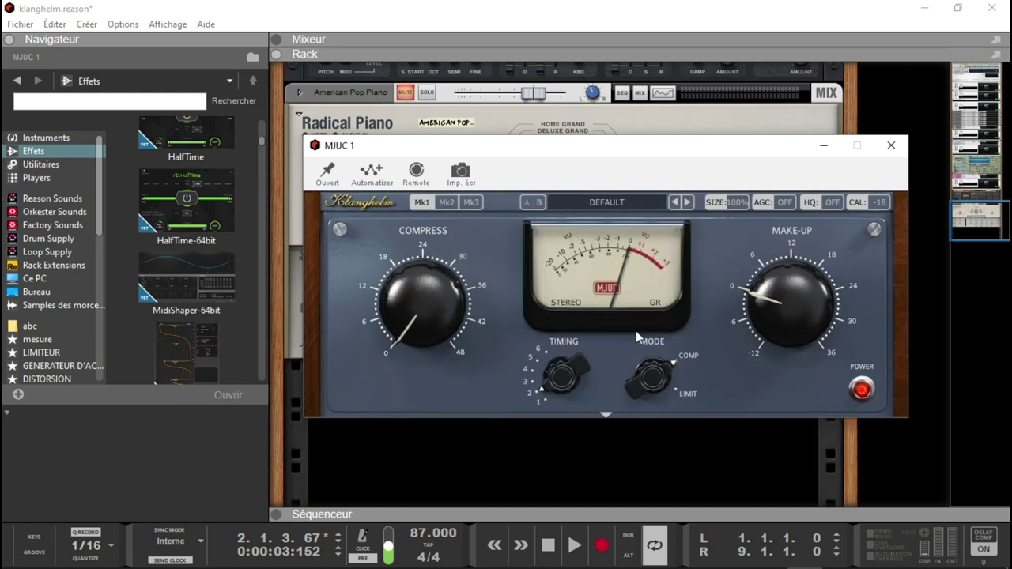
click(606, 415)
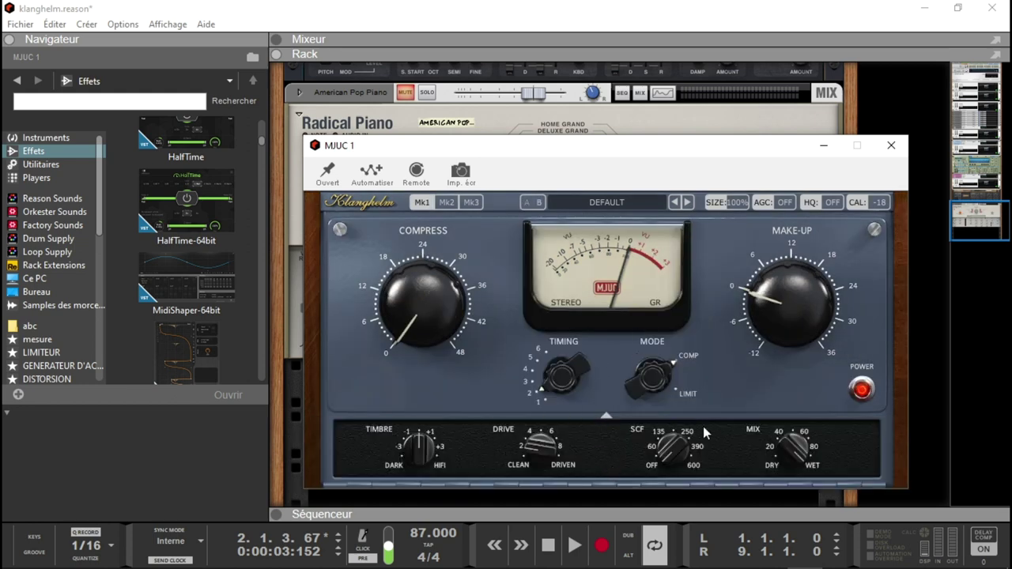
click(525, 204)
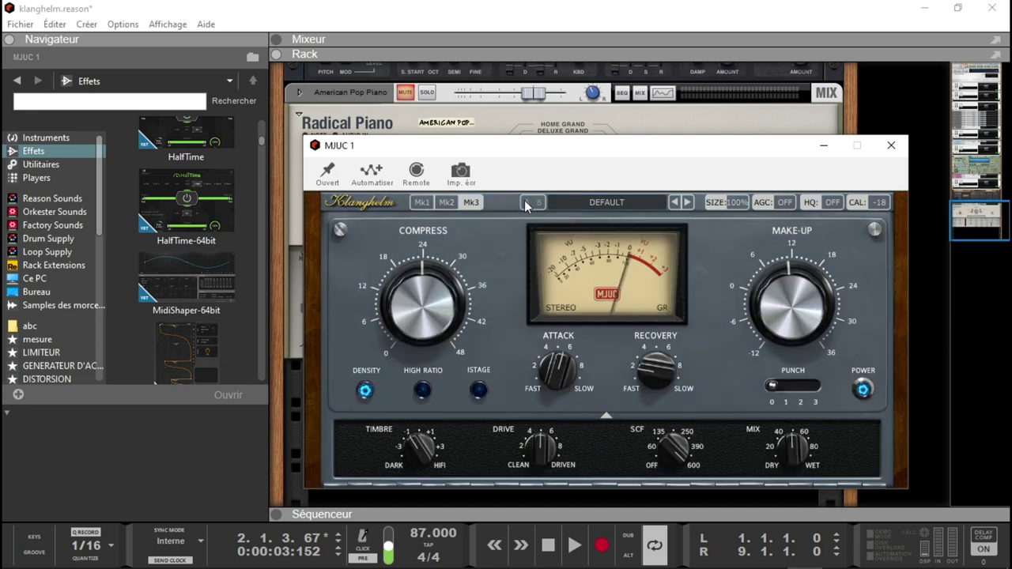
click(541, 204)
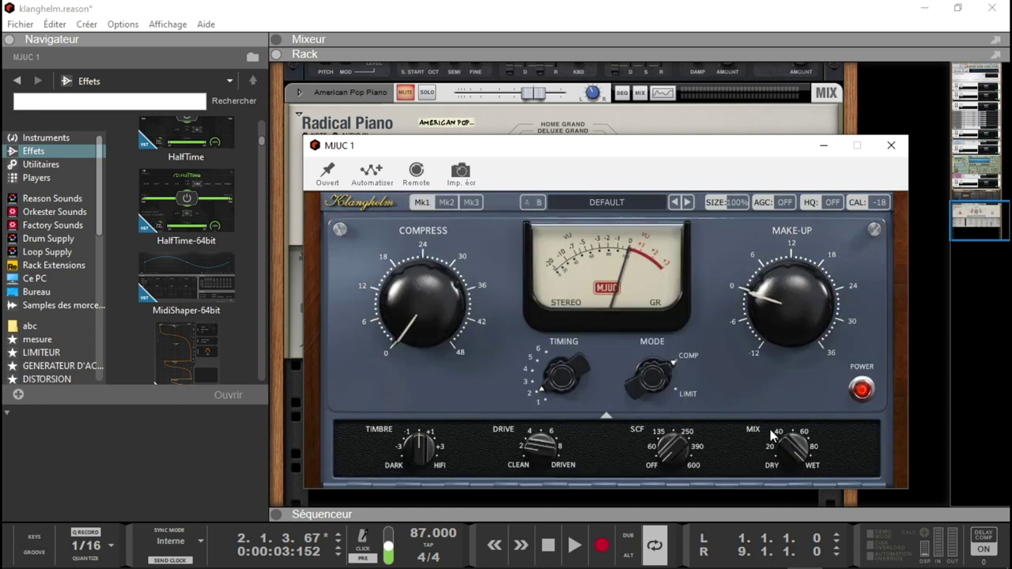
click(527, 203)
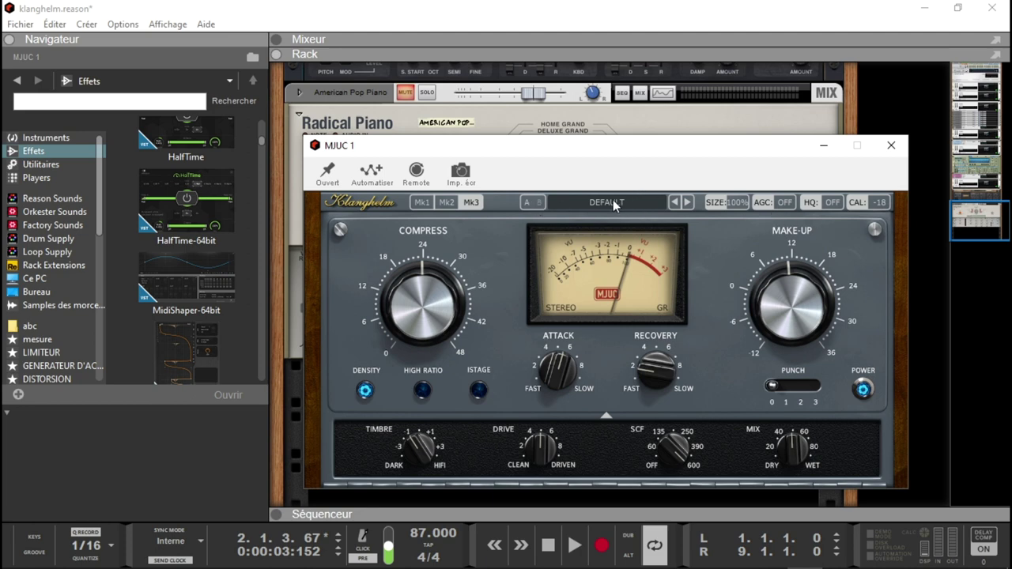
Enlarge the MJUC interface to 125% and reposition its window so the whole plugin fits on screen
click(738, 203)
click(748, 259)
drag(822, 151, 687, 64)
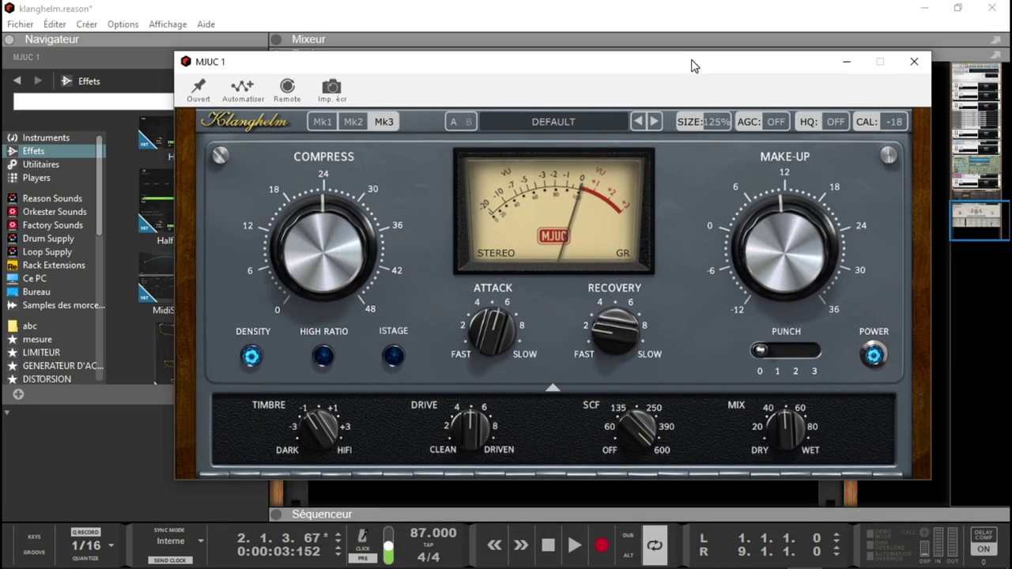
Reduce the MJUC interface size to 75% and move its window over the middle of the rack
click(708, 120)
click(730, 158)
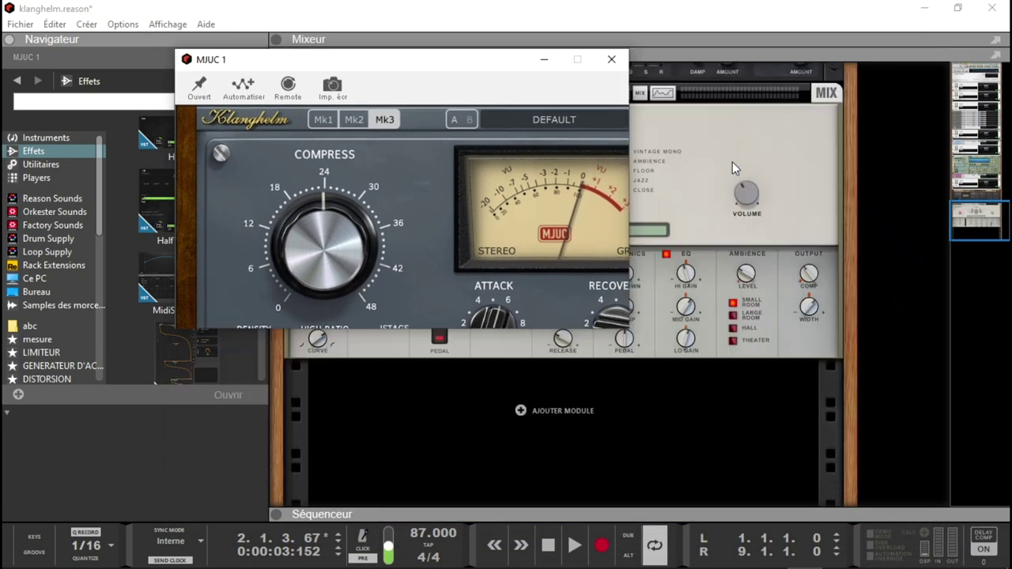
drag(488, 69, 668, 80)
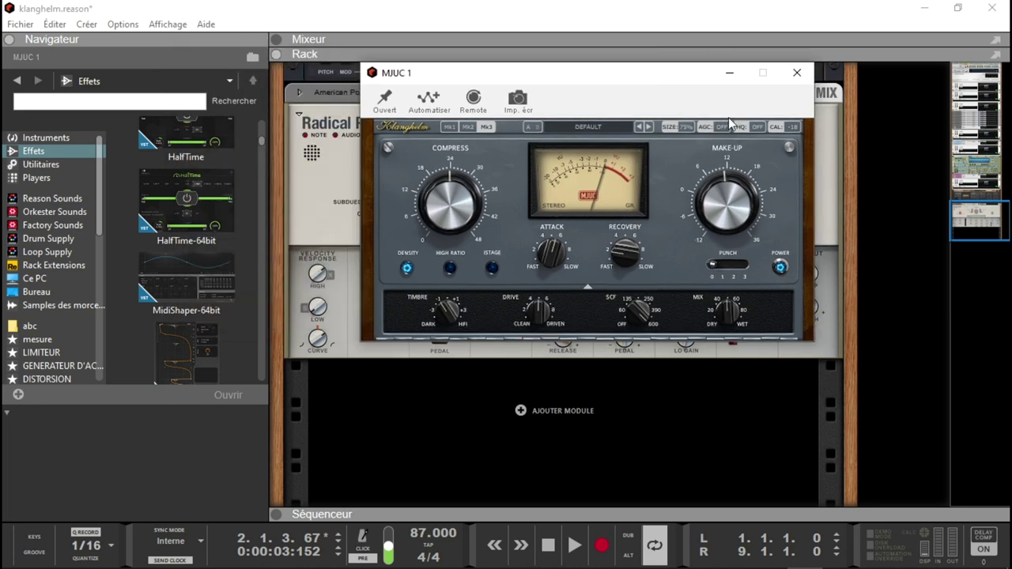